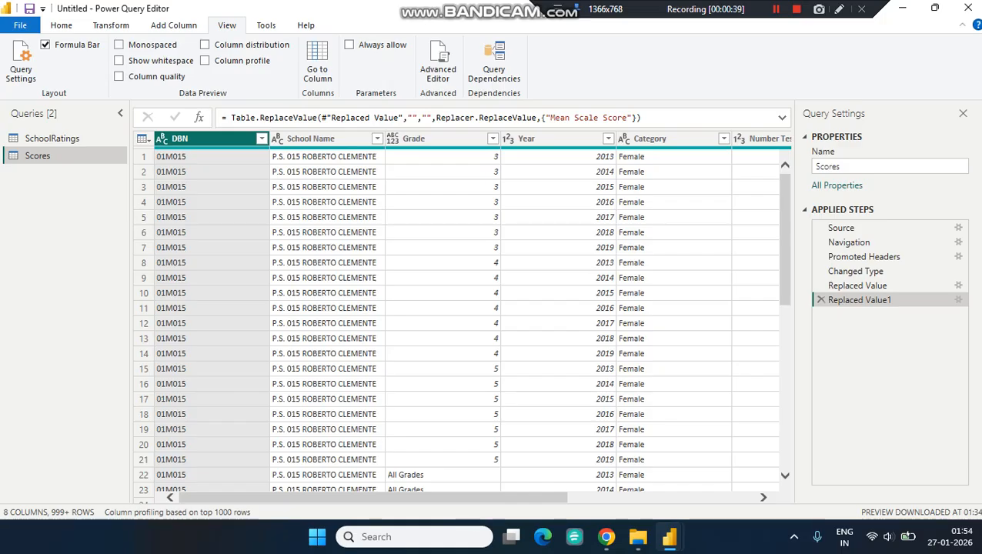
# Show the Scores data preview in a monospaced font and inspect cells in the School Name and Grade columns.
pyautogui.click(142, 45)
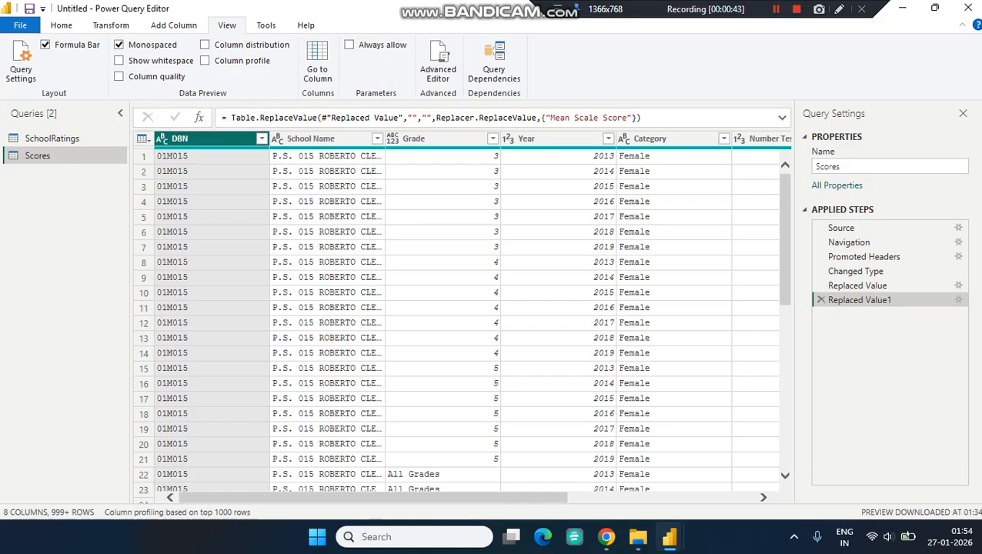
pyautogui.click(326, 156)
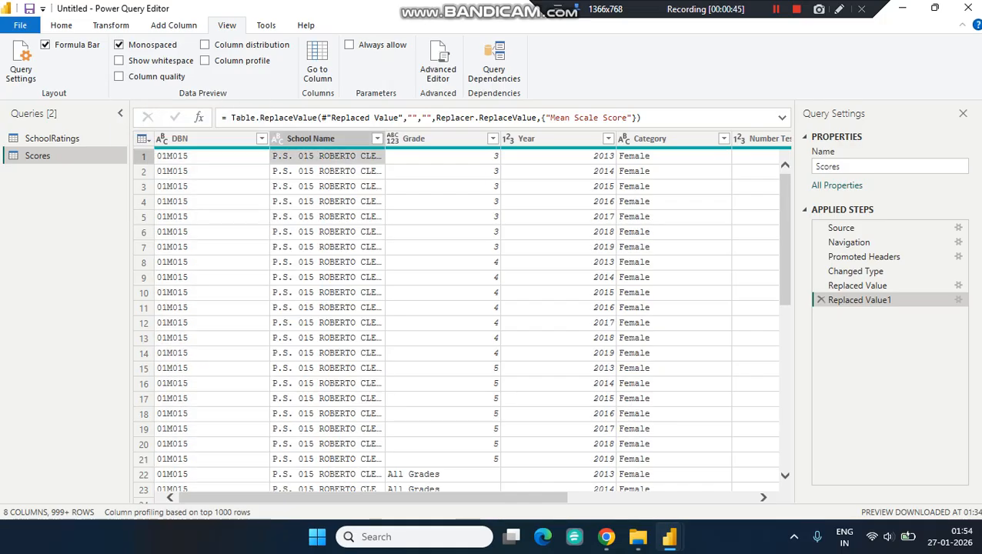
pyautogui.click(443, 170)
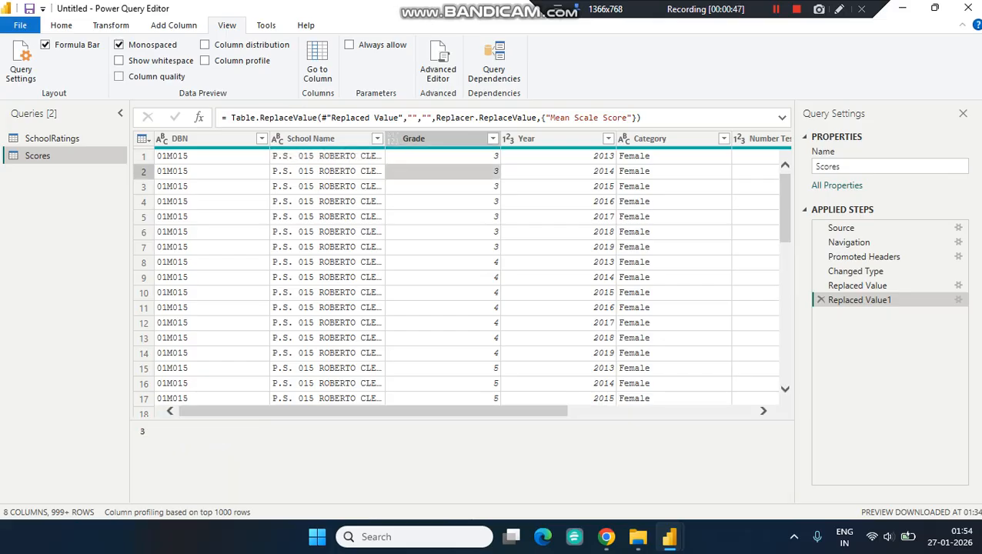
# Turn on whitespace display in the data preview and look through the Scores rows with the DBN column selected.
pyautogui.click(119, 60)
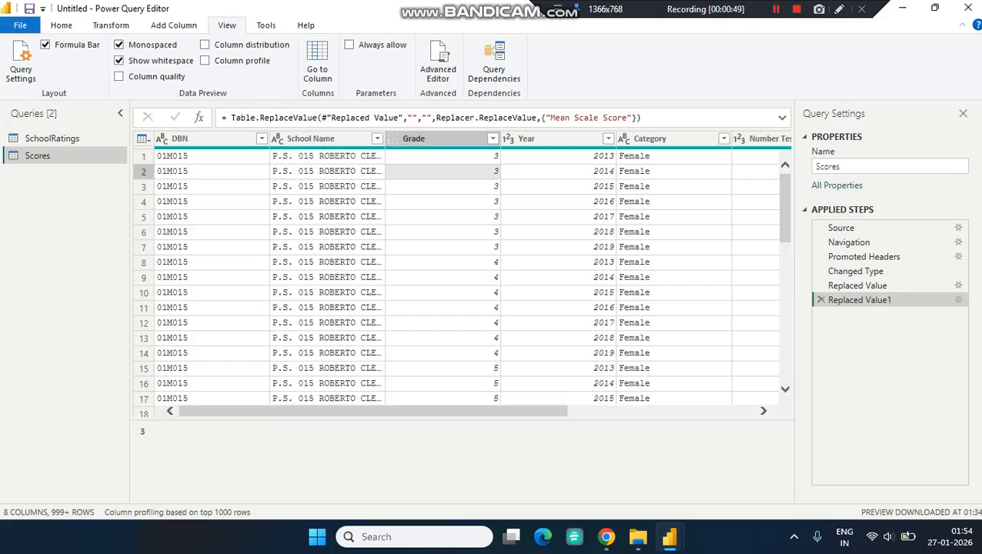
pyautogui.click(201, 138)
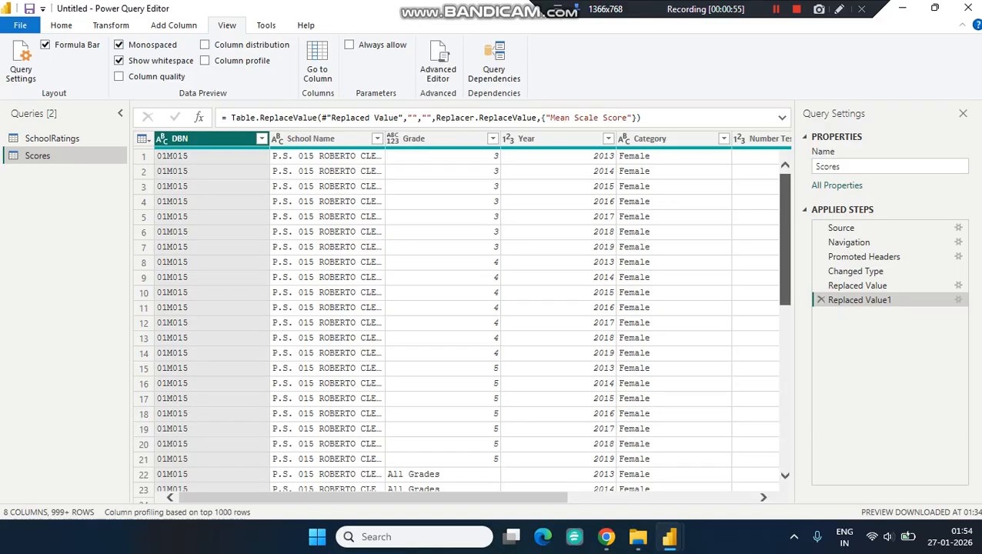
pyautogui.scroll(-4, 462, 323)
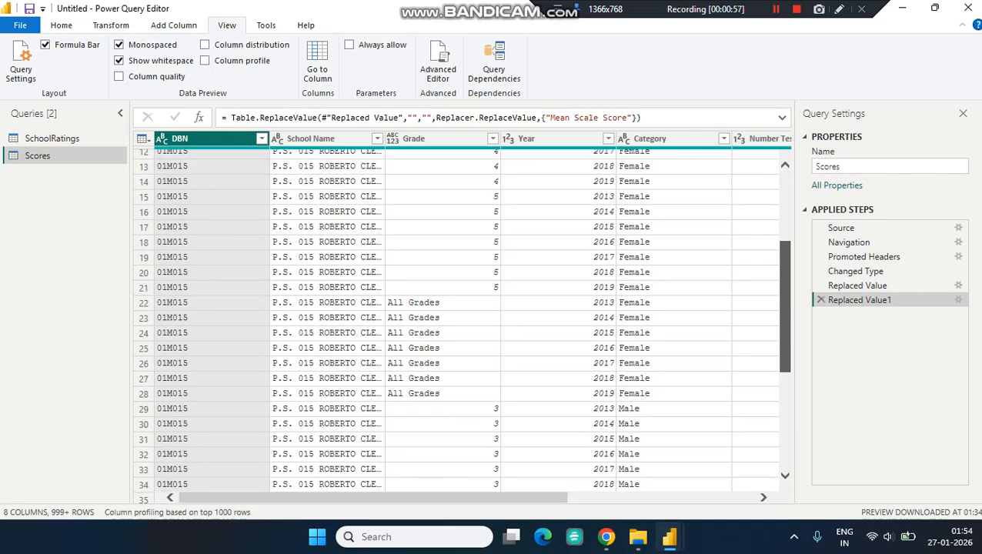
pyautogui.scroll(-5, 462, 324)
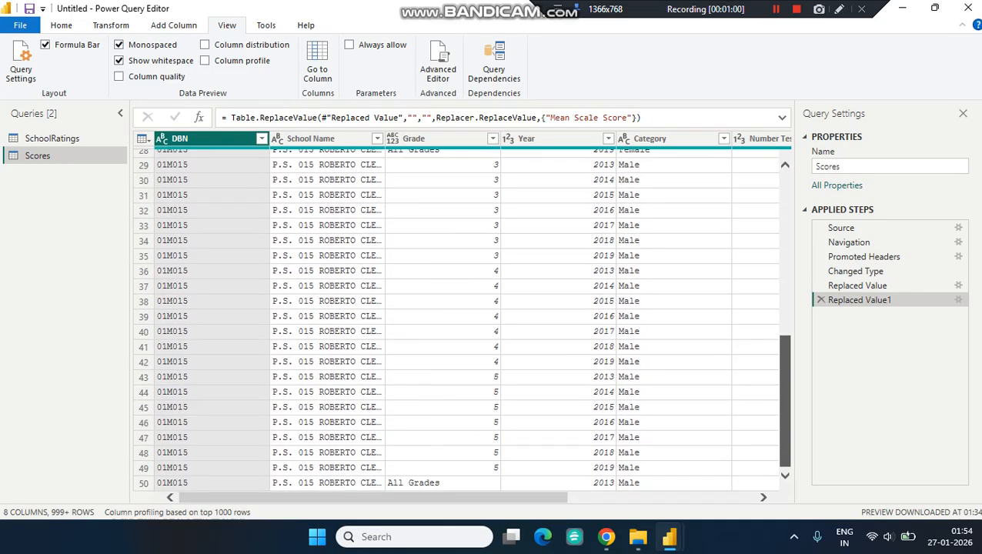
pyautogui.scroll(10, 461, 323)
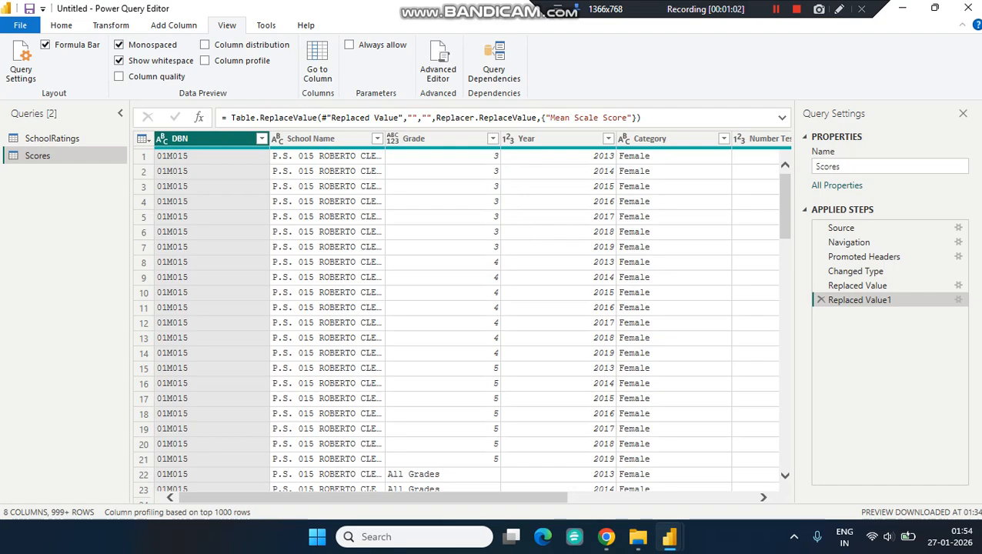
# Turn off the monospaced font and whitespace display in the data preview.
pyautogui.click(119, 45)
pyautogui.click(118, 60)
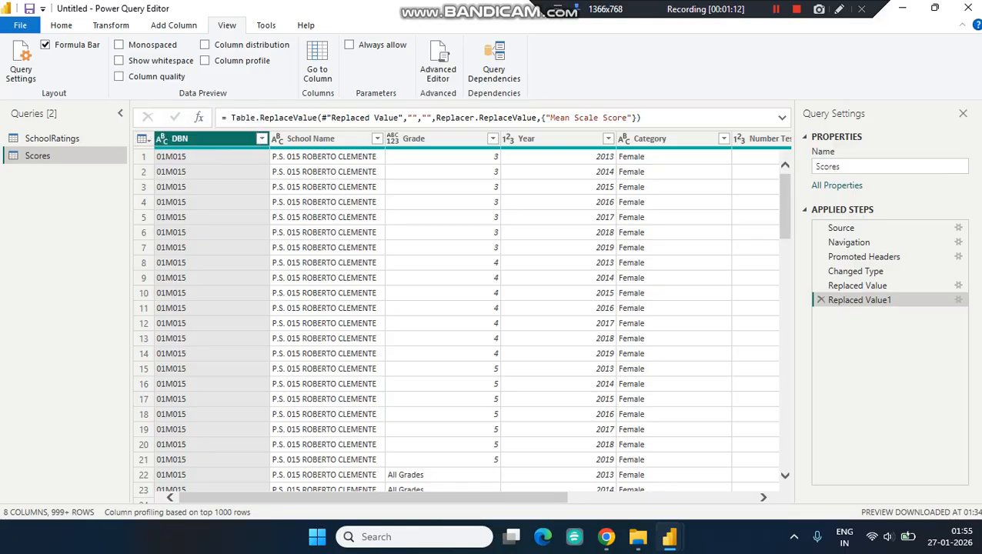
# Enable column quality in the Scores preview and check the valid, error and empty figures from DBN through Category.
pyautogui.click(118, 76)
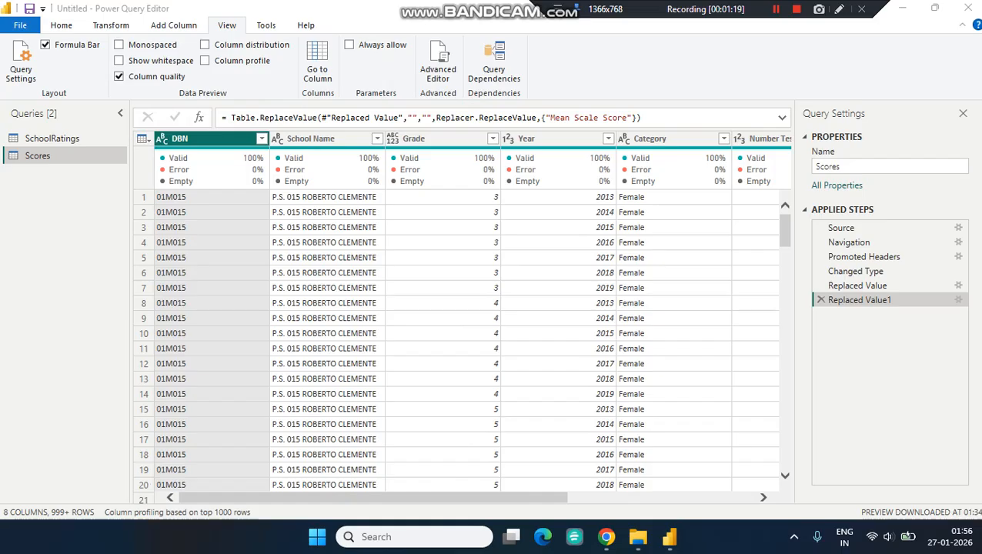
pyautogui.moveTo(211, 182)
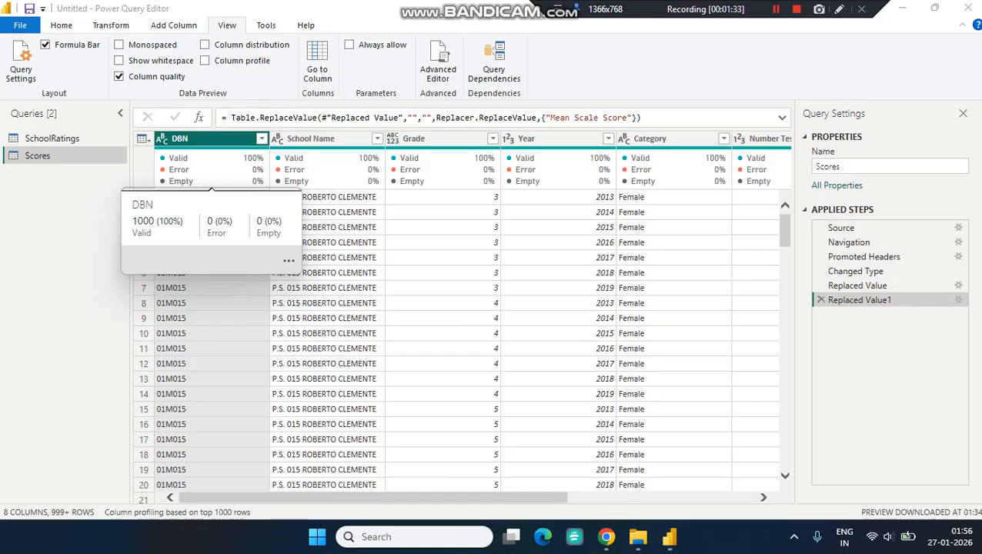
pyautogui.click(327, 169)
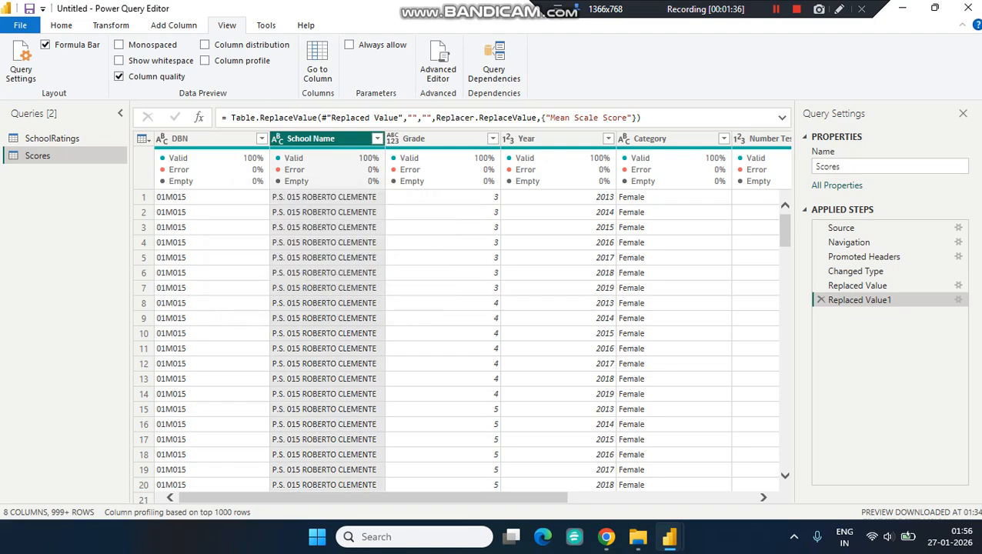
pyautogui.click(442, 139)
pyautogui.click(558, 139)
pyautogui.click(661, 139)
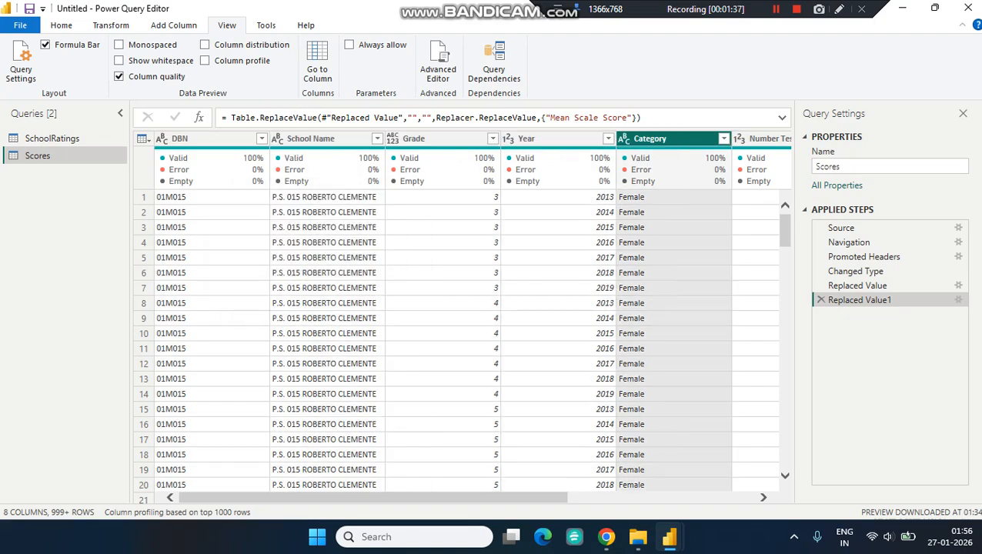
pyautogui.click(558, 139)
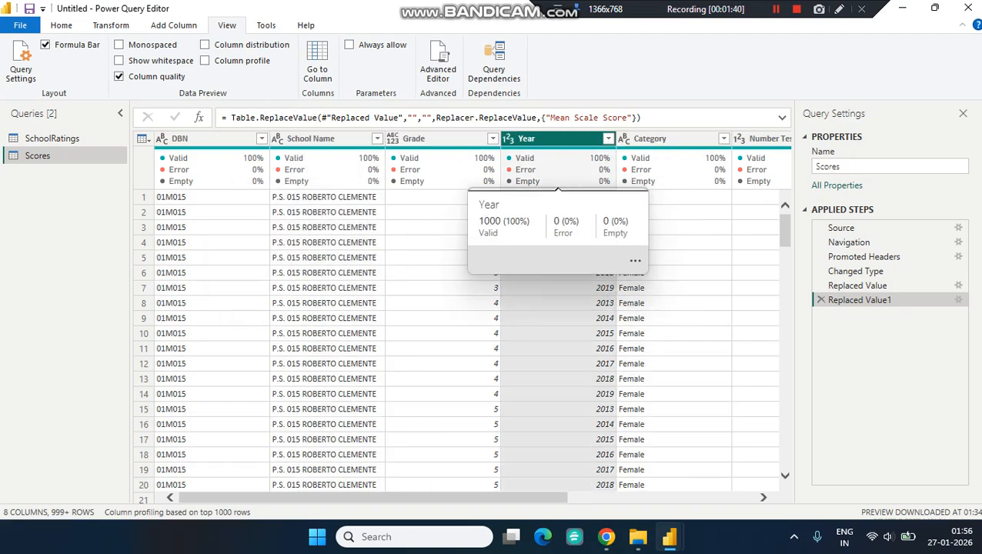
# Recheck the column quality figures of the School Name, Grade and DBN columns and view individual cell values.
pyautogui.click(327, 140)
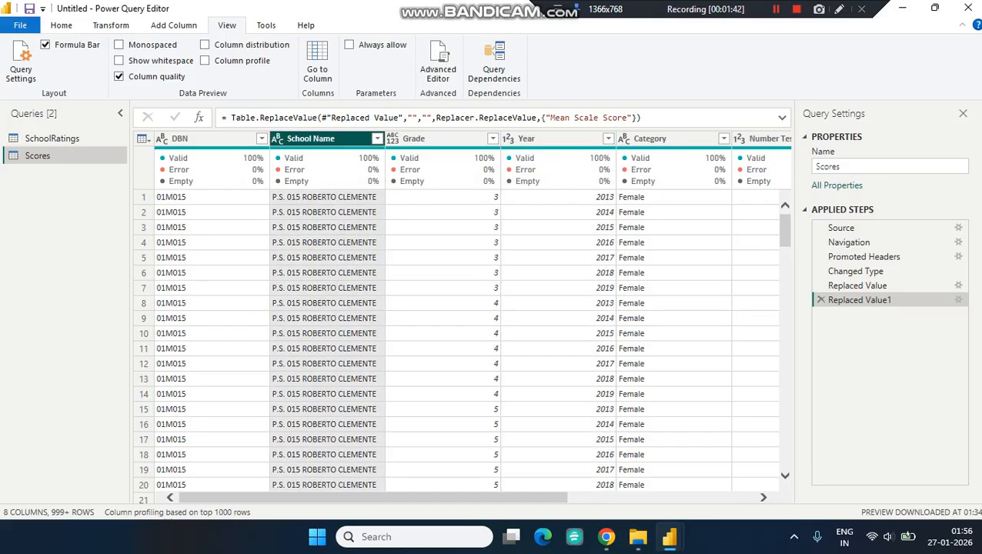
pyautogui.click(431, 139)
pyautogui.click(323, 139)
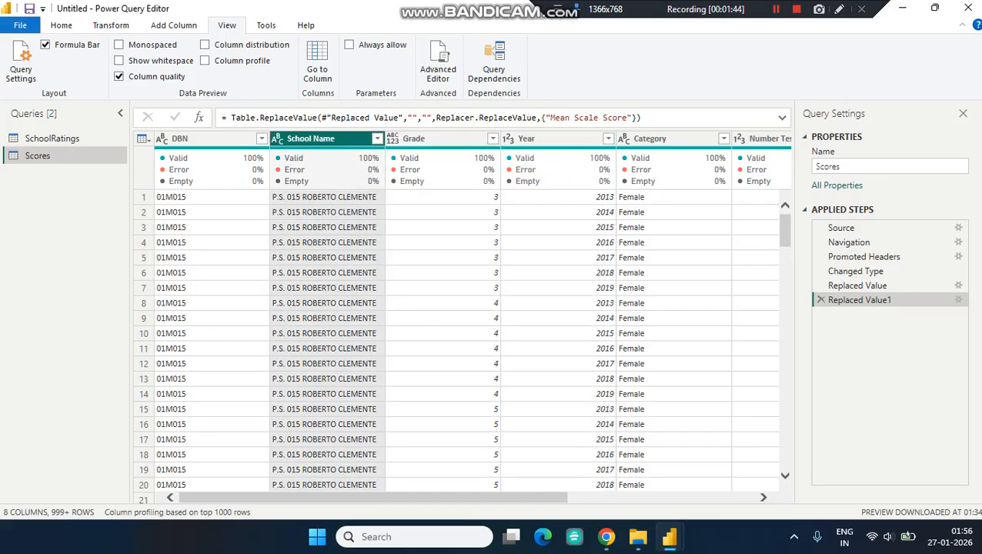
pyautogui.click(204, 139)
pyautogui.click(327, 227)
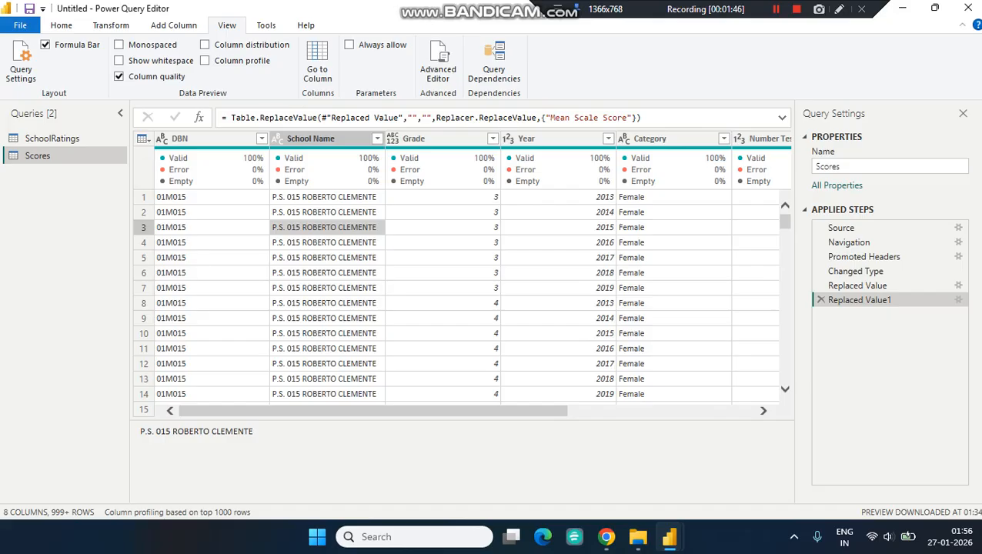
pyautogui.click(203, 140)
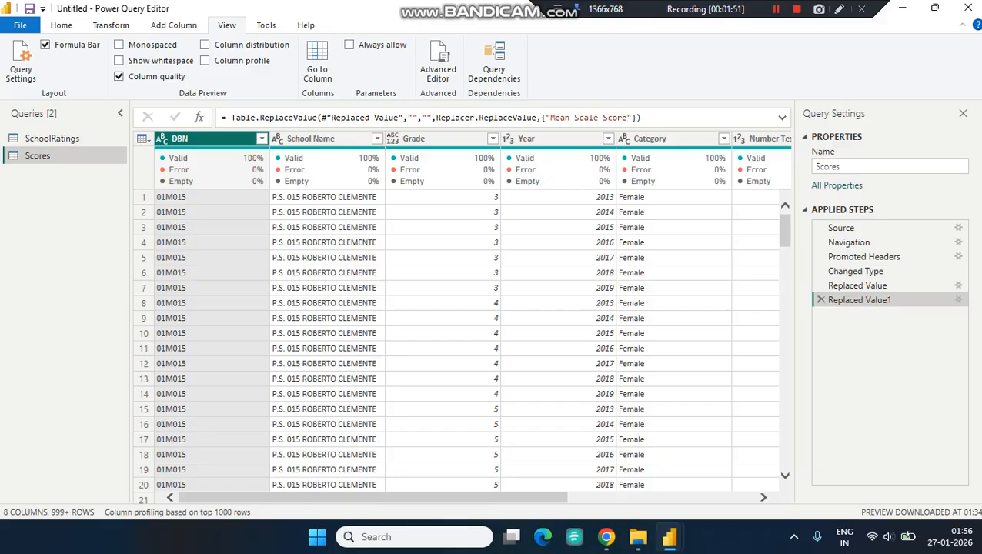
pyautogui.click(212, 197)
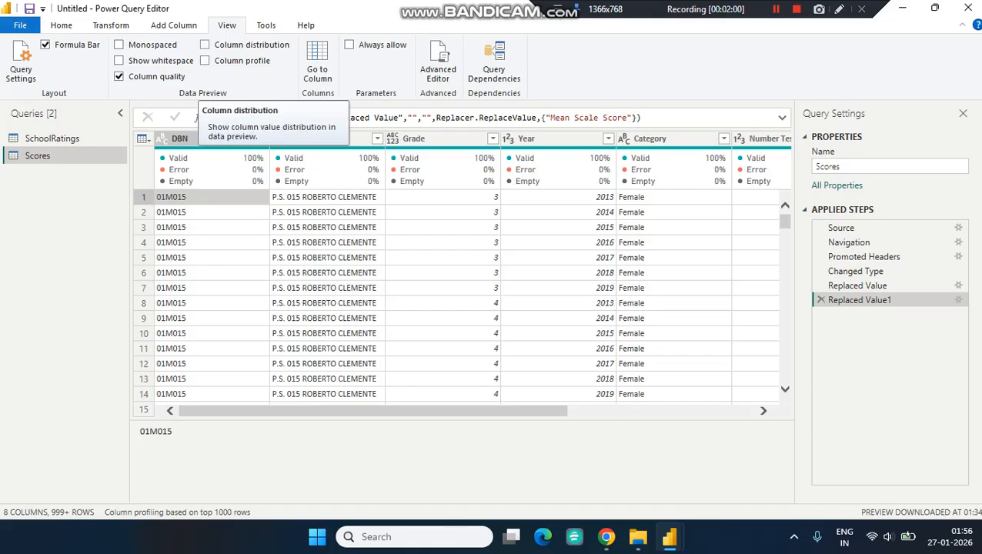
# Enable column distribution and column profile for the data preview, and display the profile of the DBN column.
pyautogui.click(231, 45)
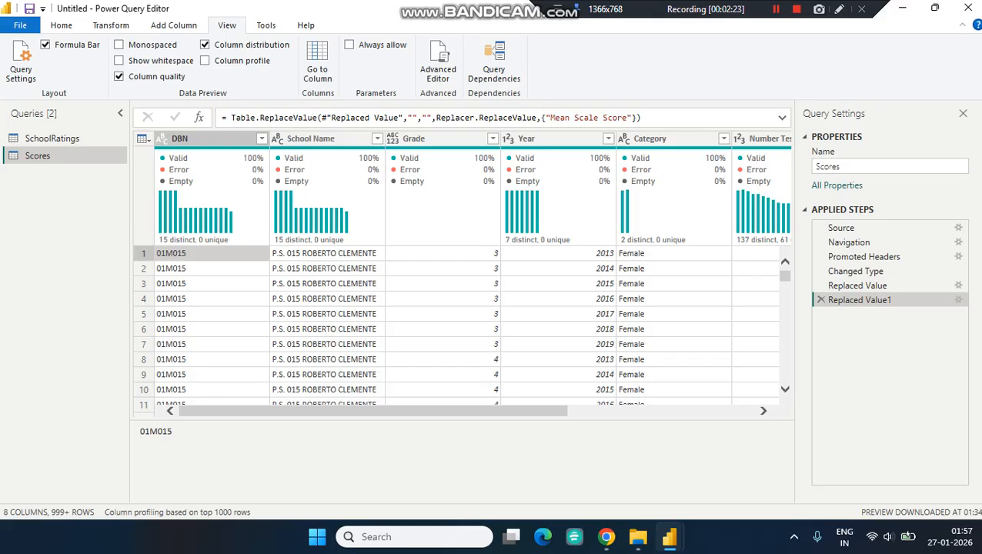
pyautogui.moveTo(327, 216)
pyautogui.click(204, 61)
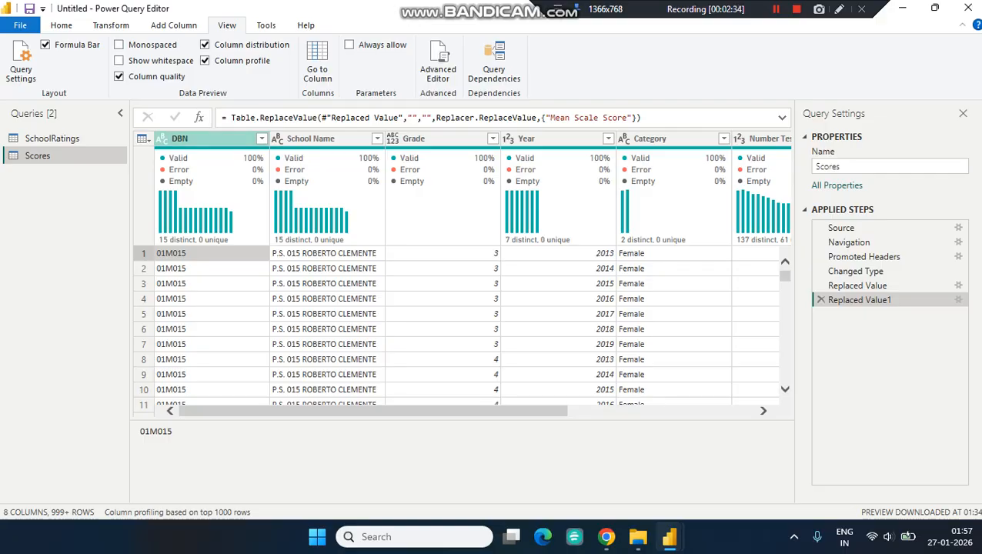
pyautogui.click(200, 138)
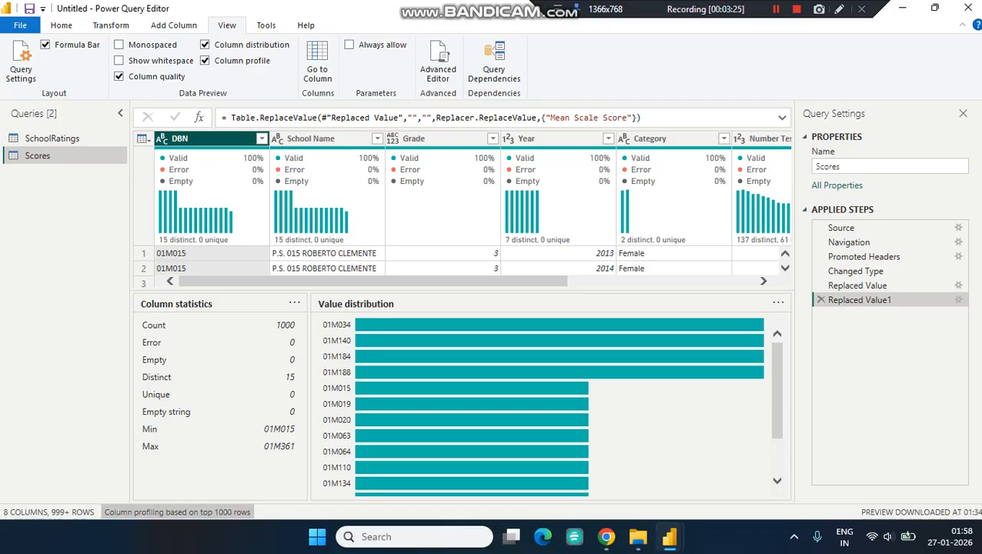
# Examine the column statistics and value distribution of the School Name, Grade and Year columns, including all of Year's statistics.
pyautogui.click(311, 138)
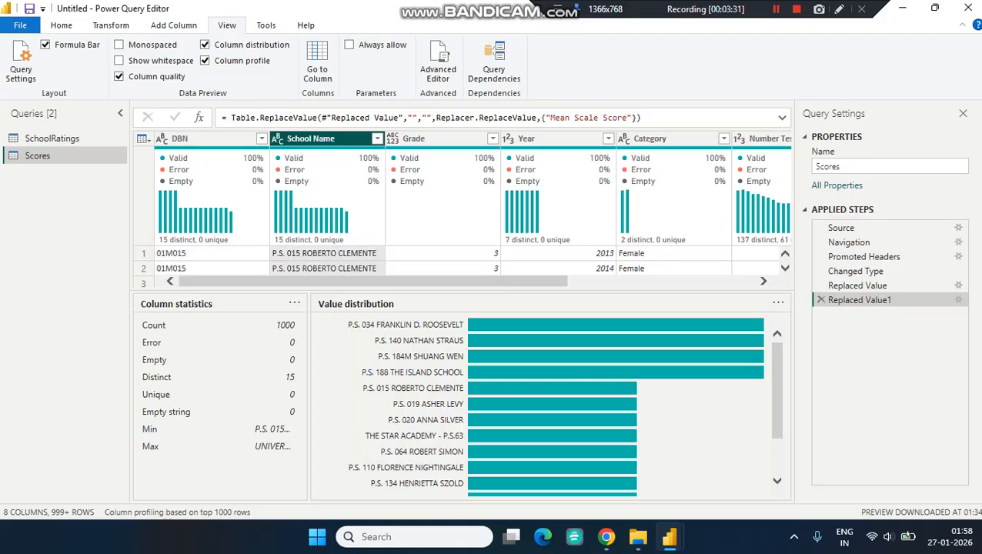
pyautogui.click(440, 139)
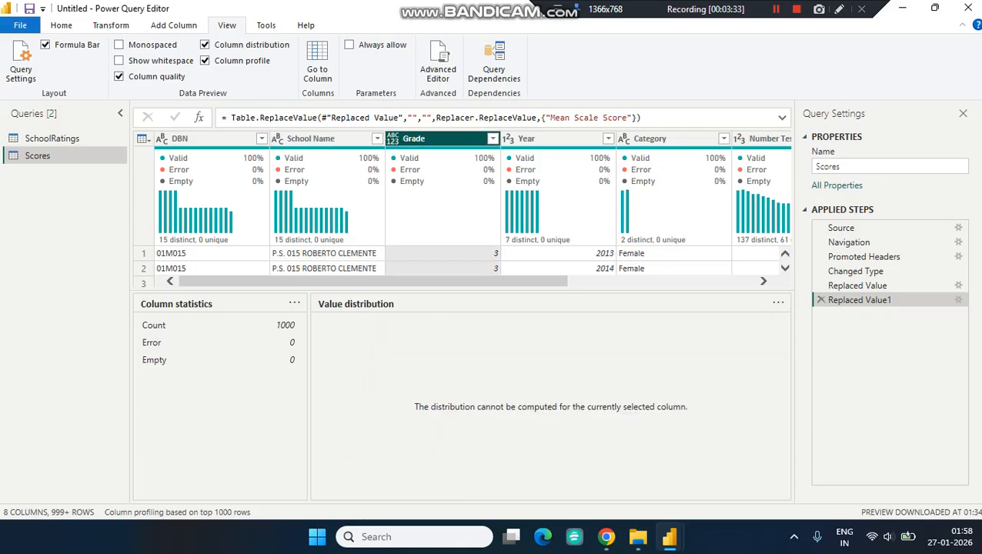
pyautogui.click(538, 140)
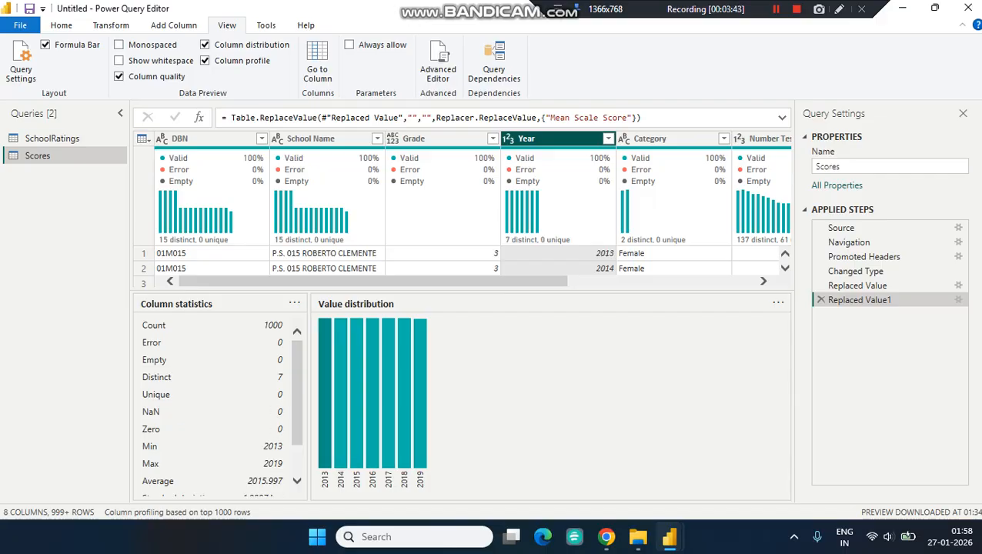
pyautogui.moveTo(325, 346)
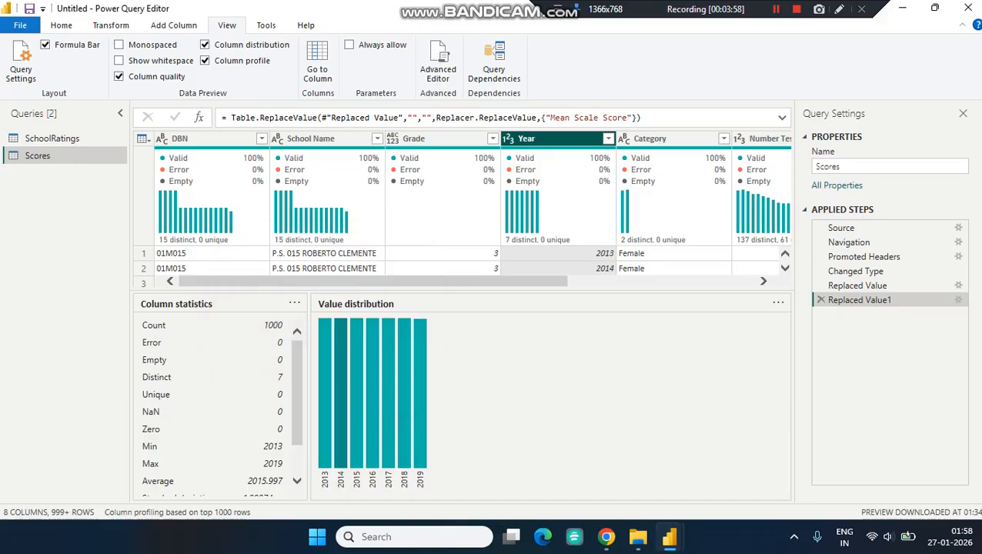
pyautogui.moveTo(340, 370)
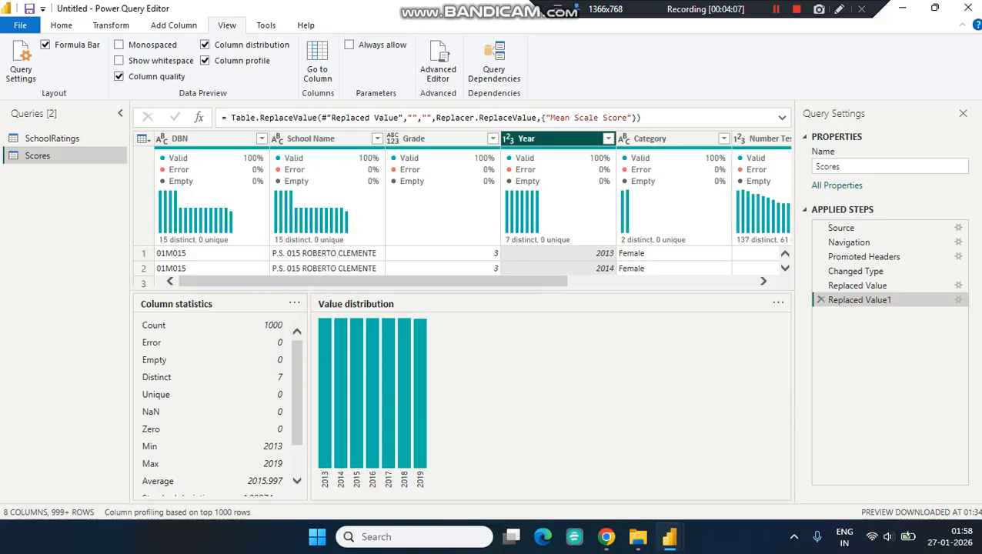
pyautogui.scroll(-1, 297, 400)
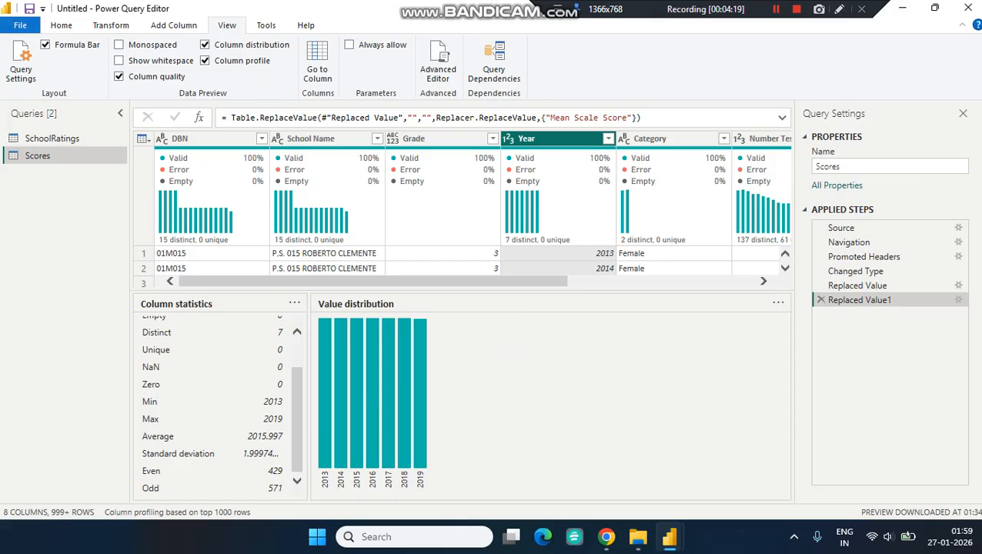
pyautogui.scroll(2, 215, 400)
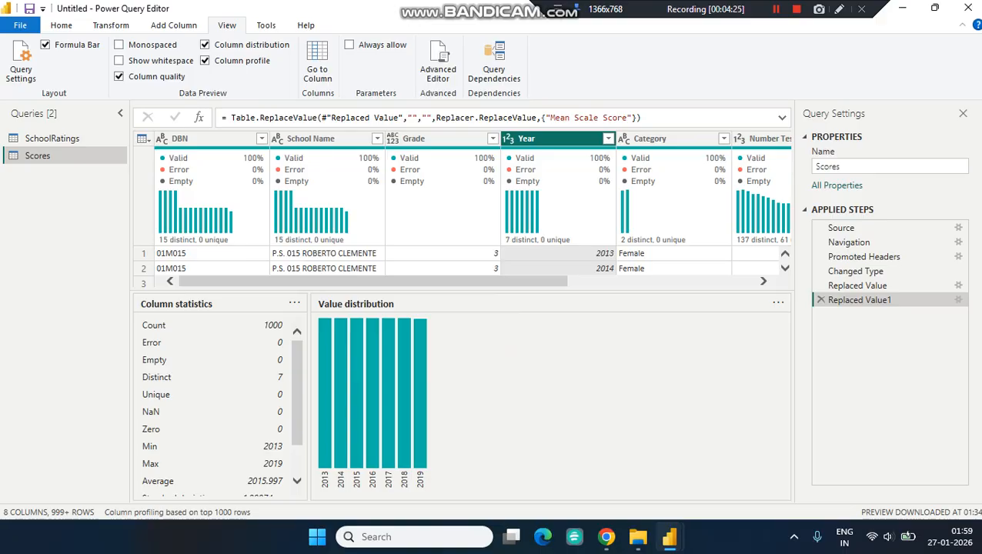
pyautogui.click(577, 268)
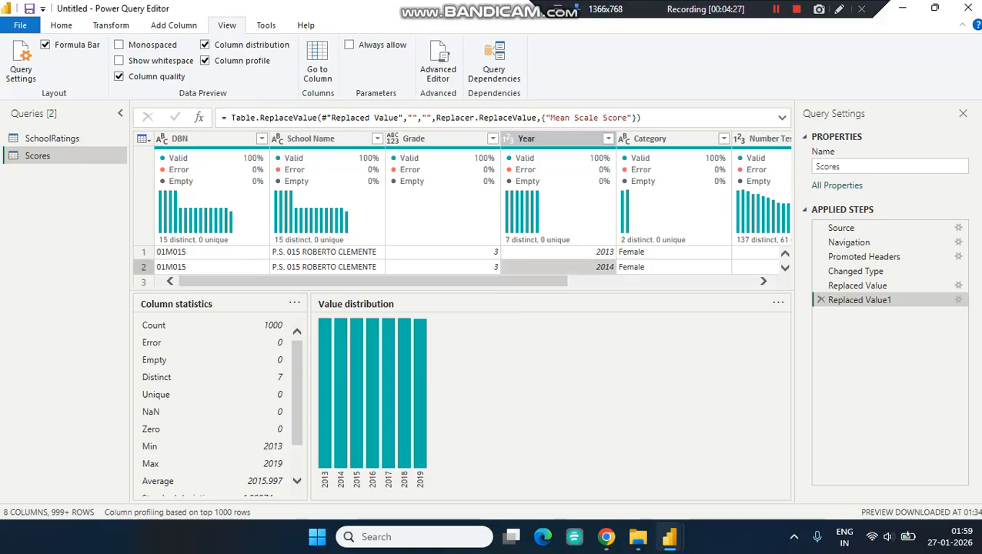
# Examine the Number Tested column's full statistics and value distribution, and view the Mean Scale Score and Average Test Time quality figures.
pyautogui.click(766, 138)
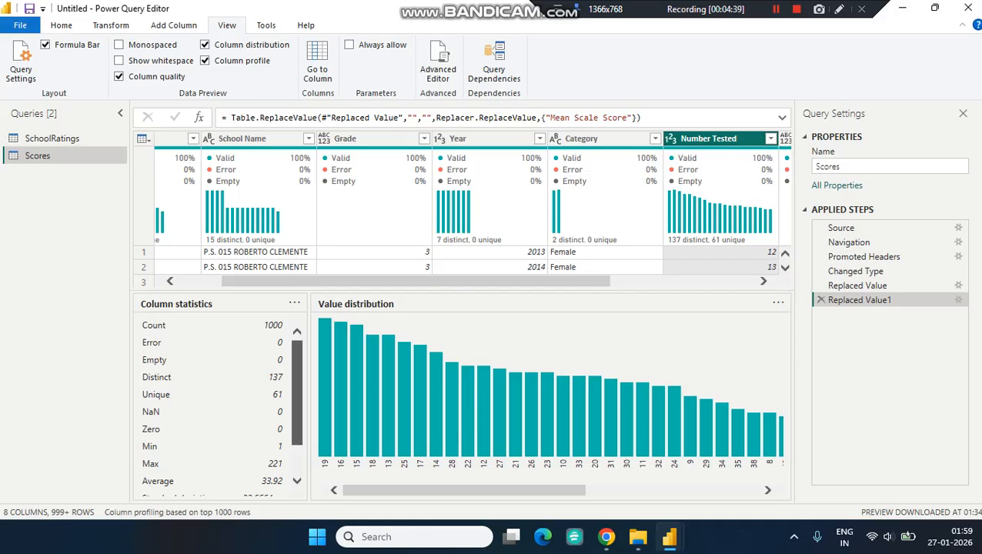
pyautogui.scroll(-1, 219, 400)
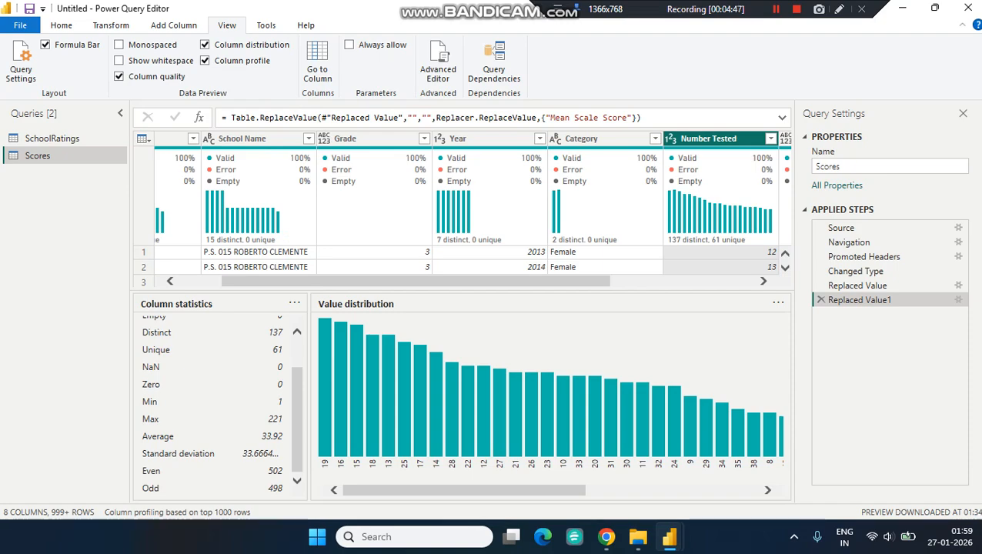
pyautogui.scroll(1, 219, 400)
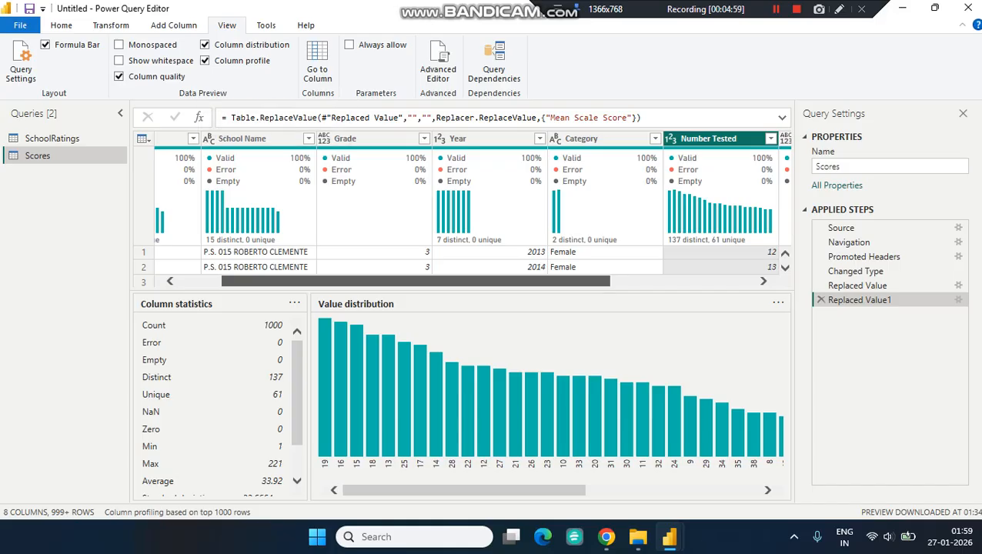
pyautogui.hscroll(3, 471, 208)
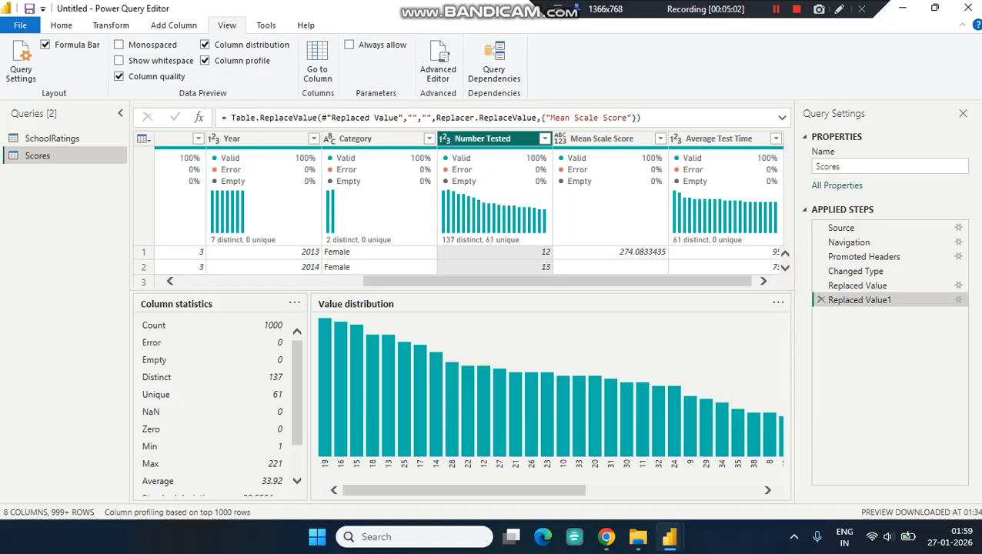
pyautogui.hscroll(1, 462, 200)
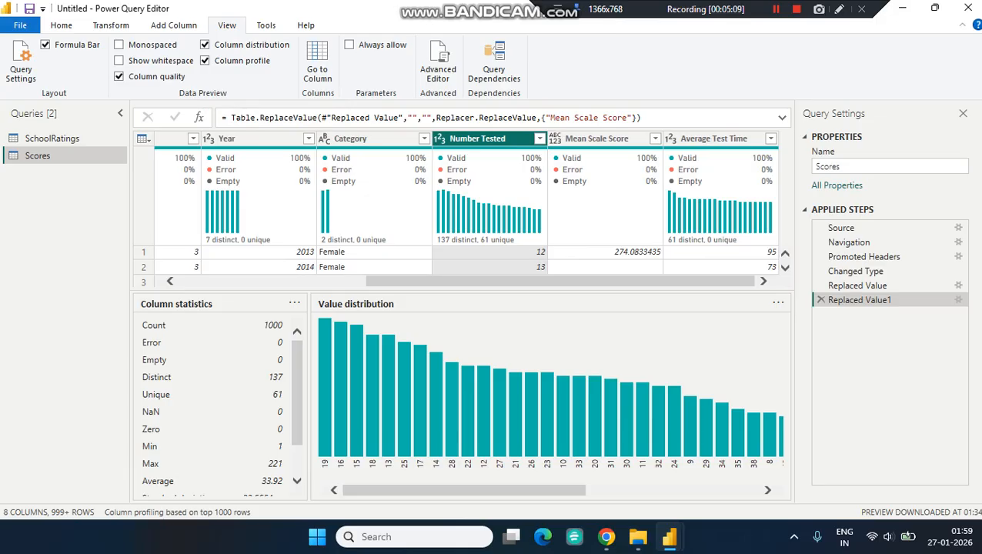
# Turn off column quality, column profile and column distribution for the data preview.
pyautogui.click(120, 76)
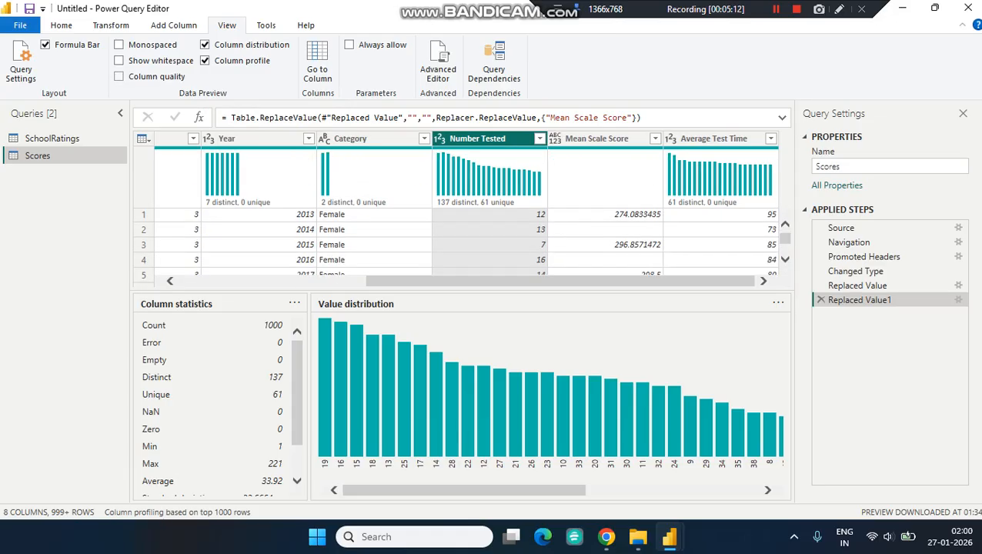
pyautogui.click(204, 60)
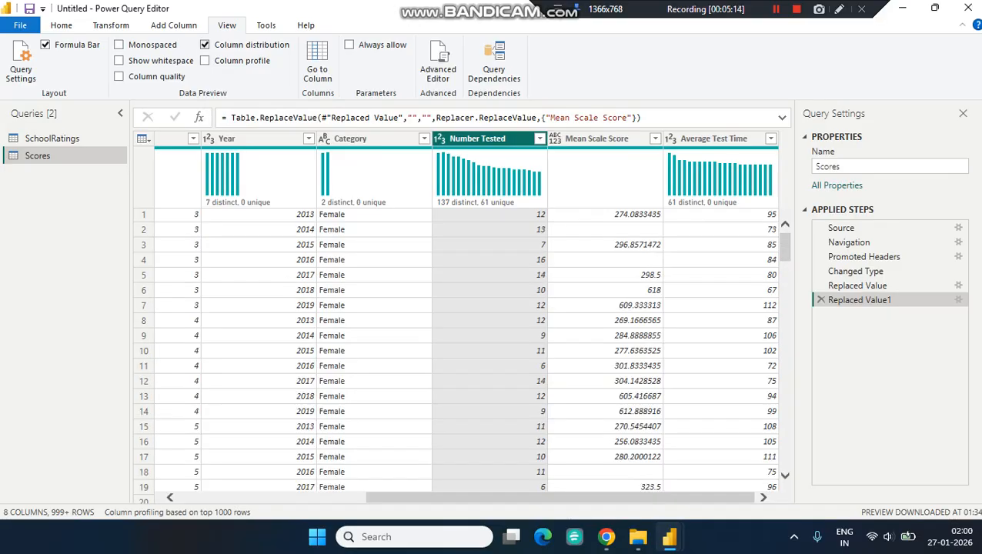
pyautogui.click(204, 44)
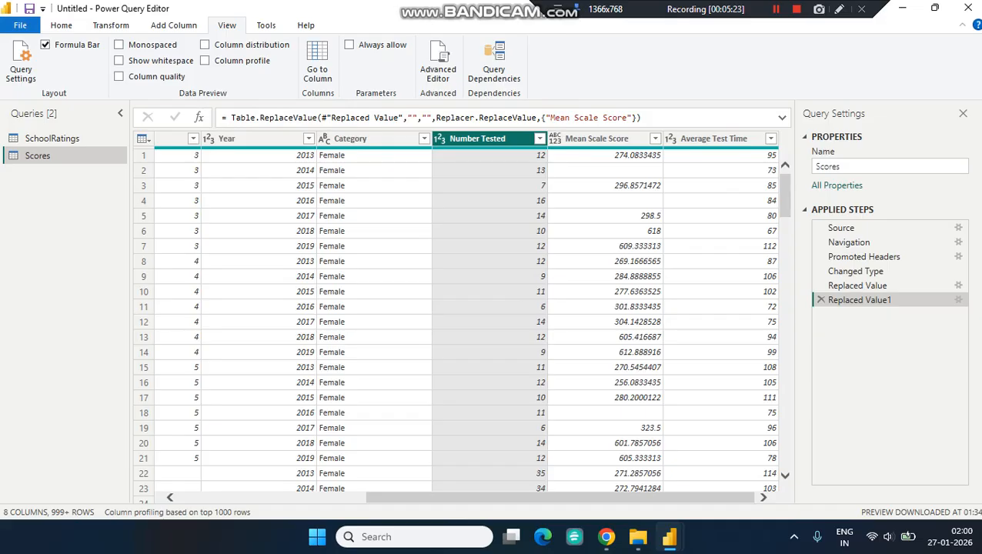
# Inspect the first-row values of the Category, Number Tested, Year, Grade, Mean Scale Score and Average Test Time columns.
pyautogui.click(374, 156)
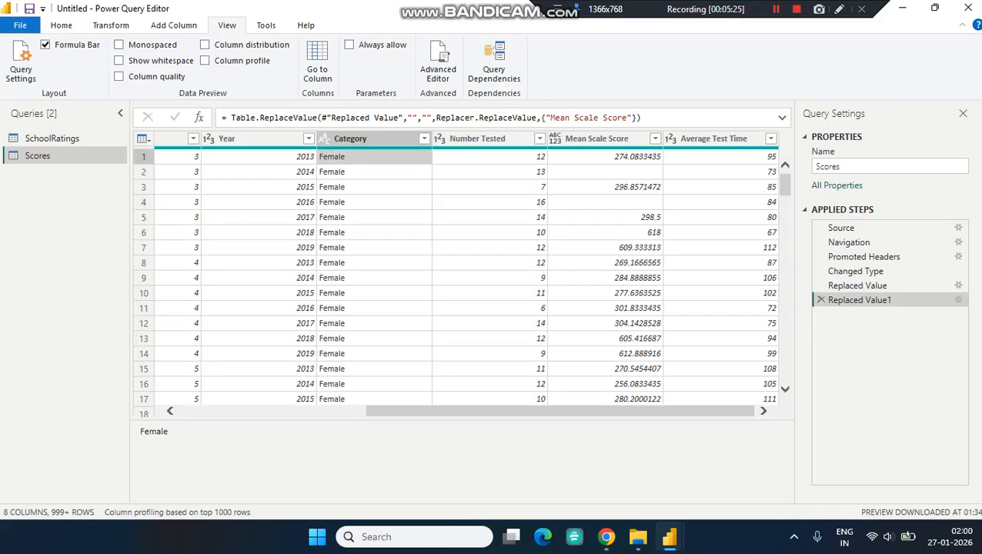
pyautogui.click(490, 156)
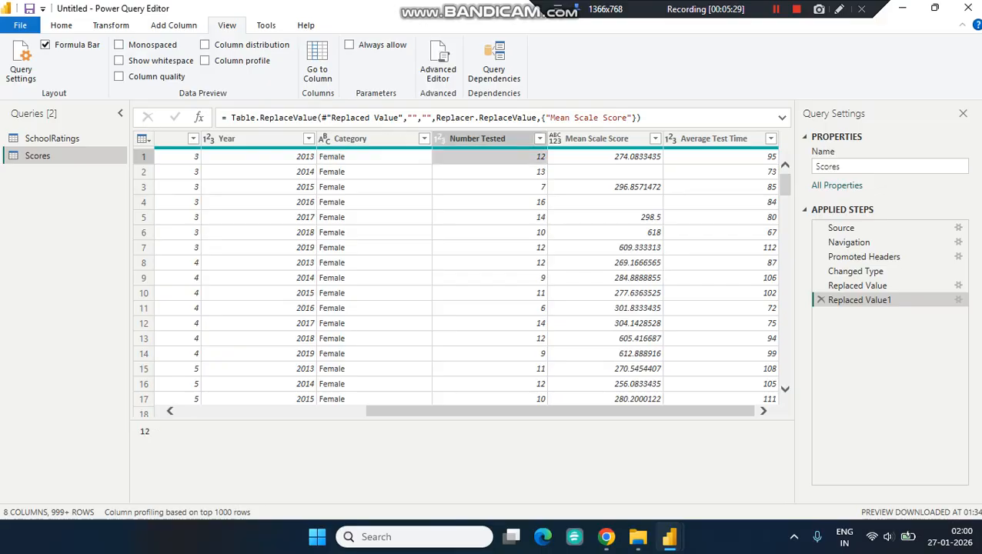
pyautogui.click(374, 156)
pyautogui.click(258, 156)
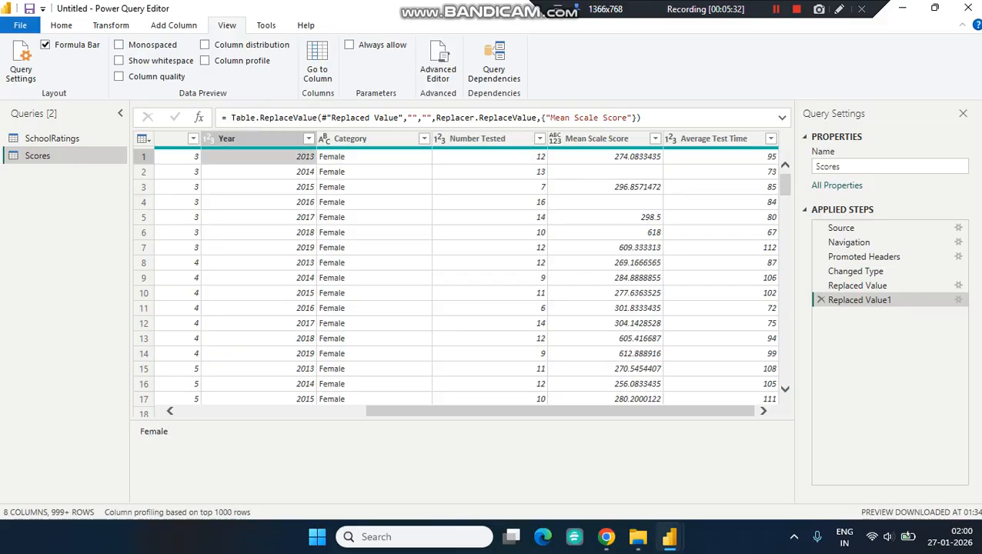
pyautogui.moveTo(560, 411); pyautogui.dragTo(481, 411)
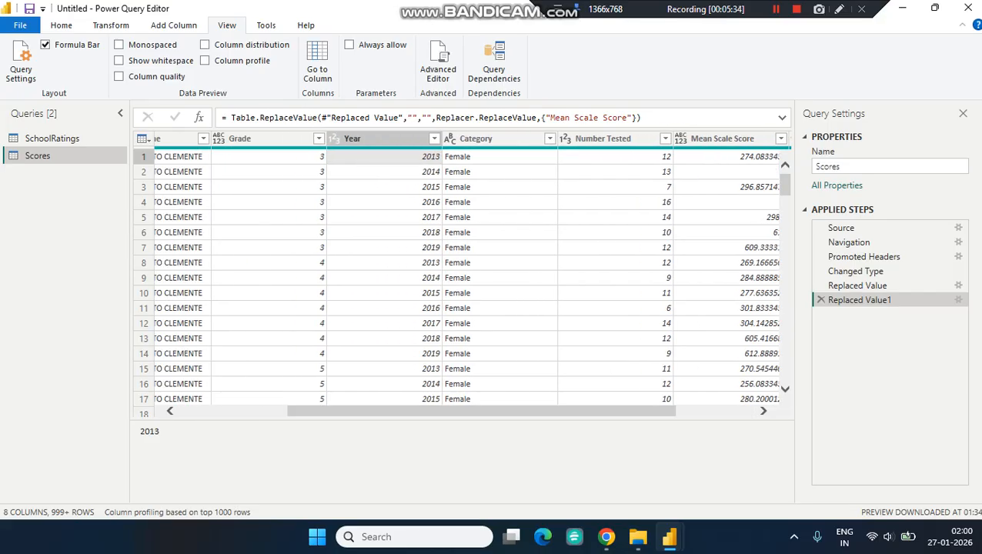
pyautogui.click(268, 156)
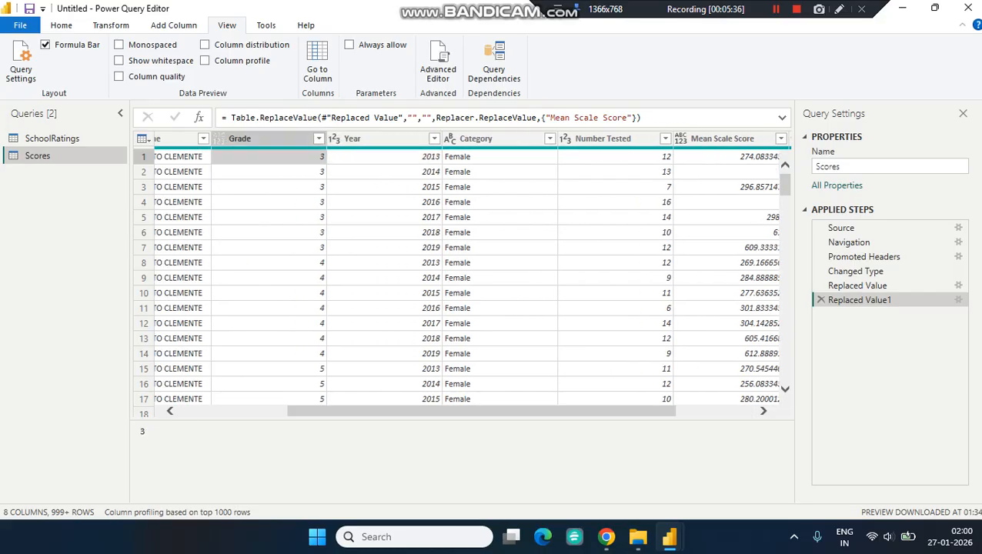
pyautogui.click(615, 156)
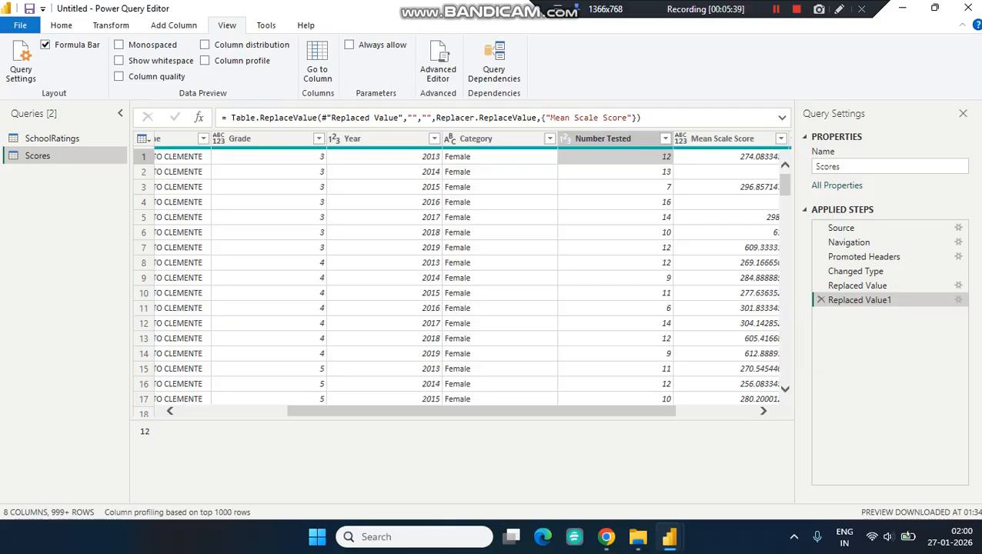
pyautogui.moveTo(538, 411); pyautogui.dragTo(620, 411)
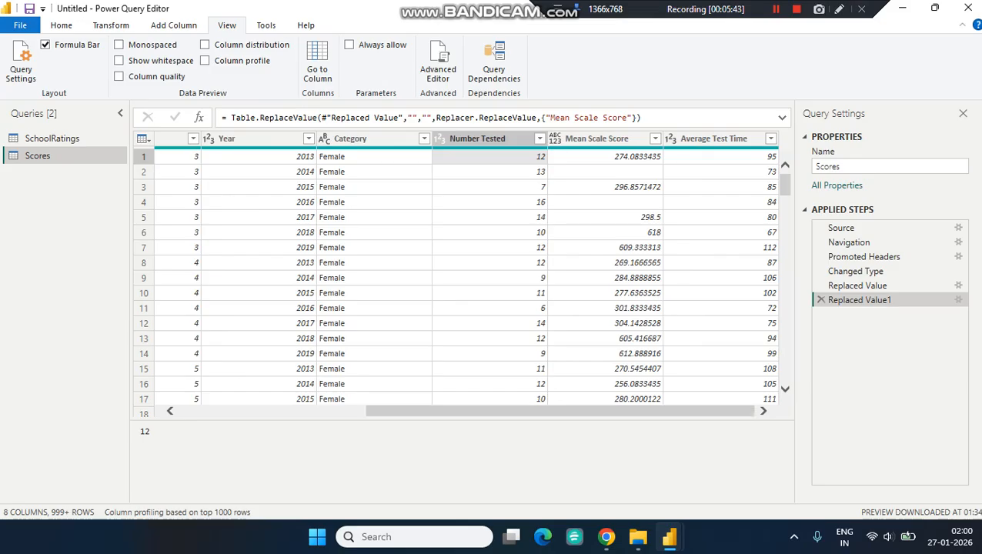
pyautogui.click(606, 156)
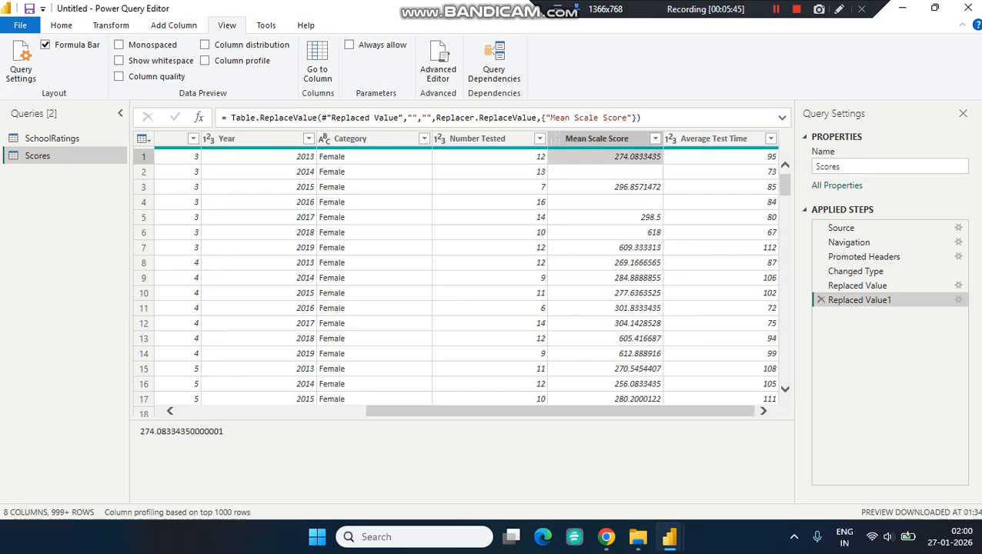
pyautogui.click(721, 157)
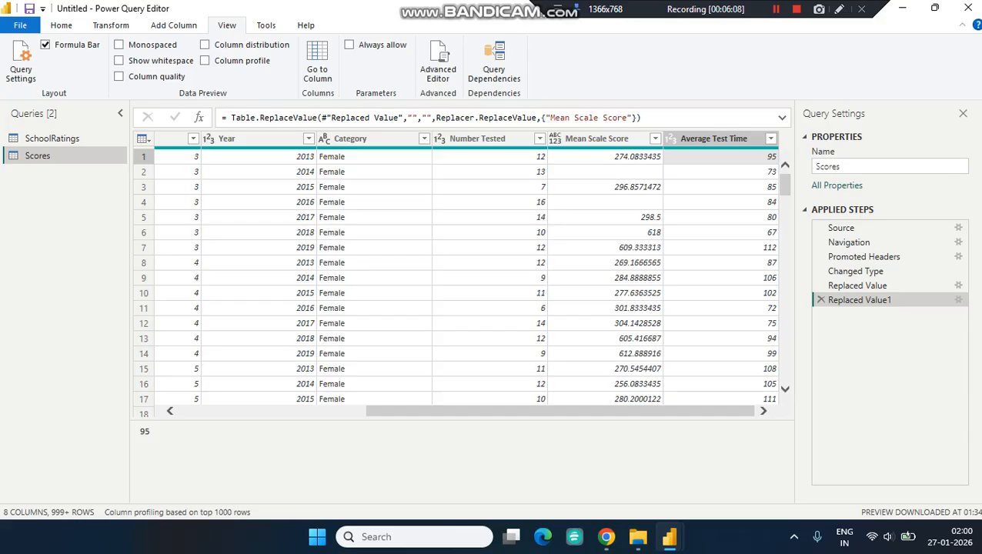
# Start a new custom column in the Scores query and name it "Time in minutes".
pyautogui.click(174, 25)
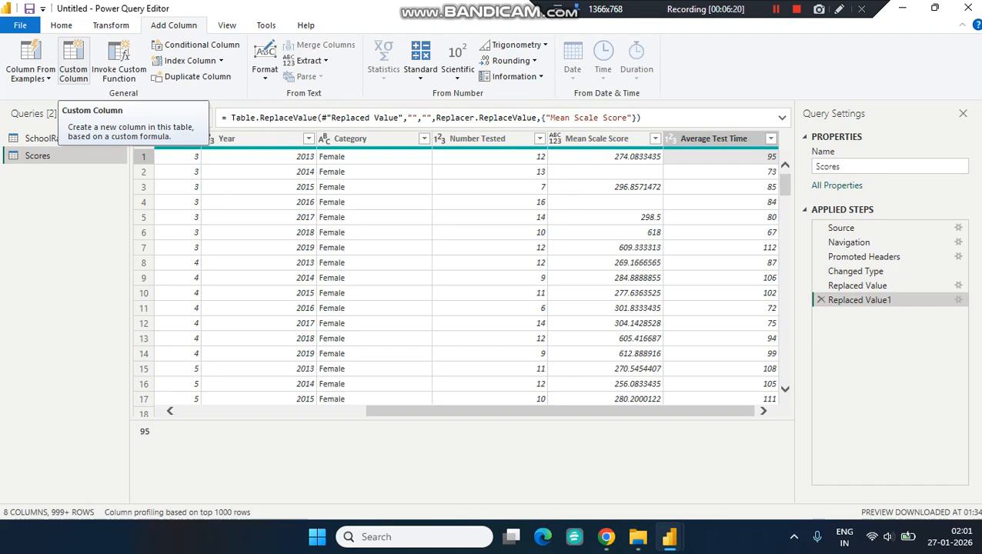
pyautogui.click(73, 68)
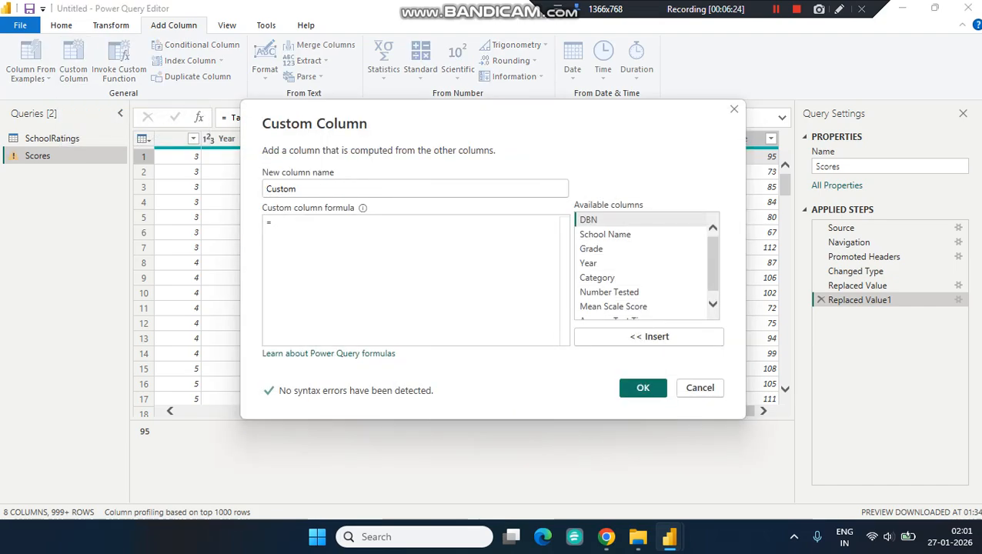
pyautogui.click(297, 189)
pyautogui.doubleClick(297, 188)
pyautogui.write('TIme')
pyautogui.press('BackSpace')
pyautogui.press('BackSpace')
pyautogui.press('BackSpace')
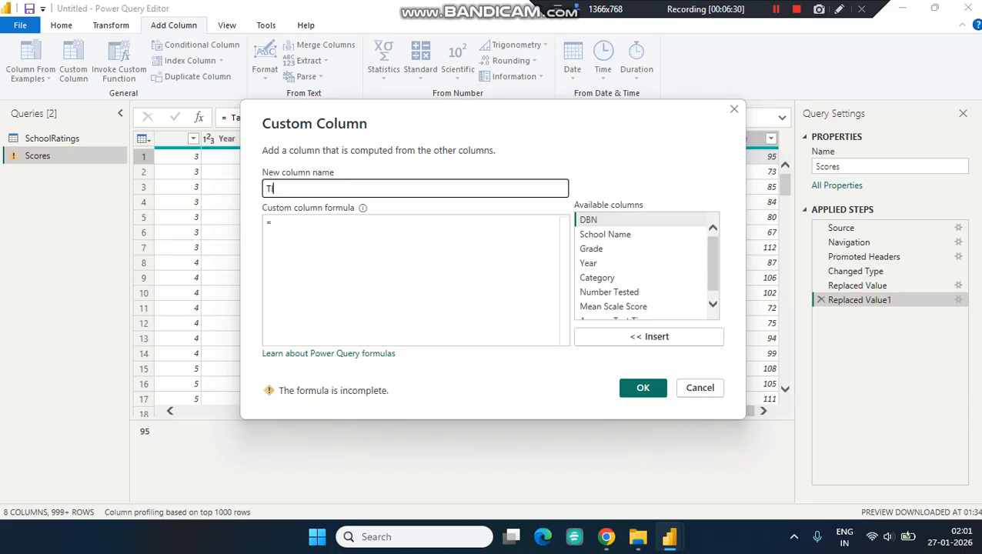
pyautogui.write('ime ')
pyautogui.write('in hours')
pyautogui.click(274, 222)
pyautogui.click(318, 189)
pyautogui.press('BackSpace')
pyautogui.press('BackSpace')
pyautogui.press('BackSpace')
pyautogui.press('BackSpace')
pyautogui.press('BackSpace')
pyautogui.write('minutes')
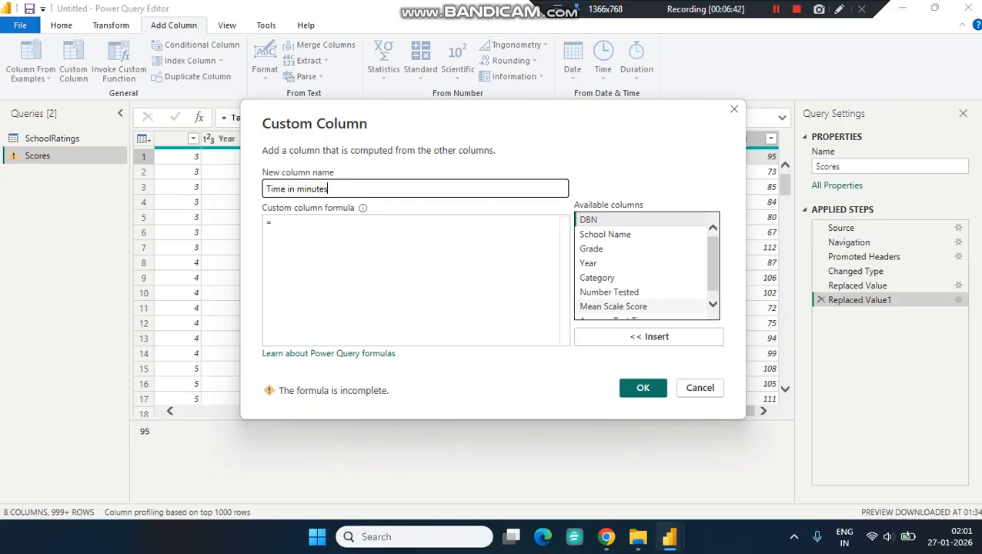
# Define the custom column's formula as [Number Tested]*[Average Test Time], add it to the table, and view its first-row value.
pyautogui.scroll(-1, 609, 284)
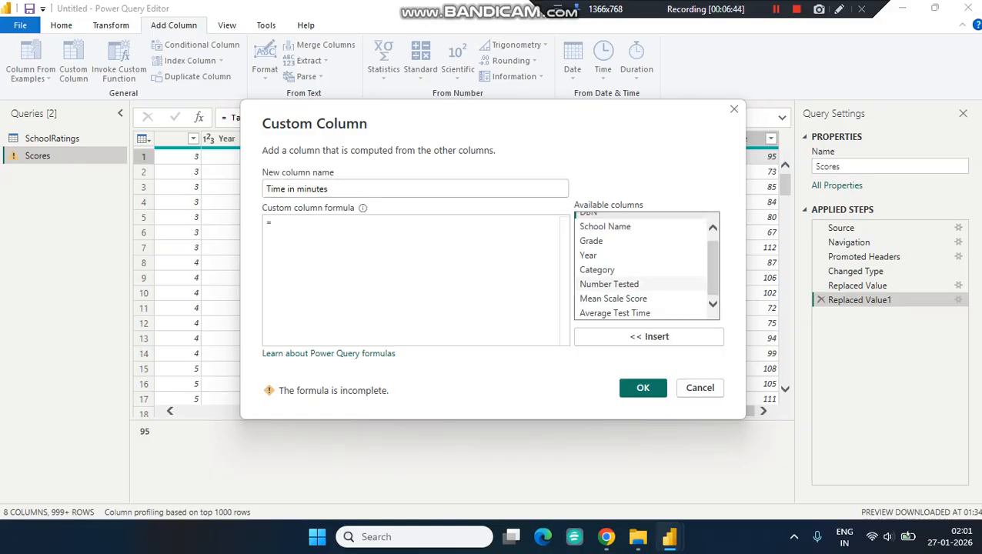
pyautogui.click(608, 284)
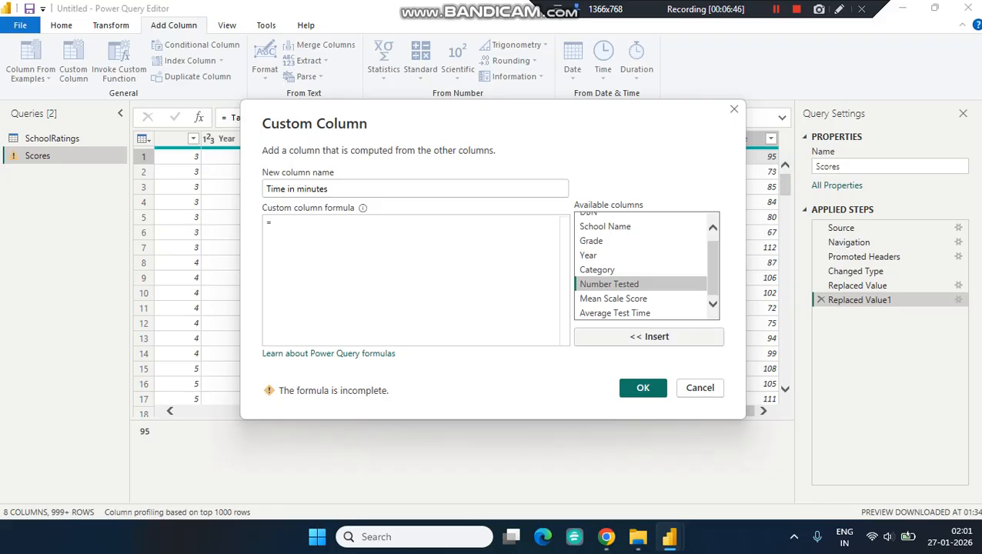
pyautogui.click(649, 336)
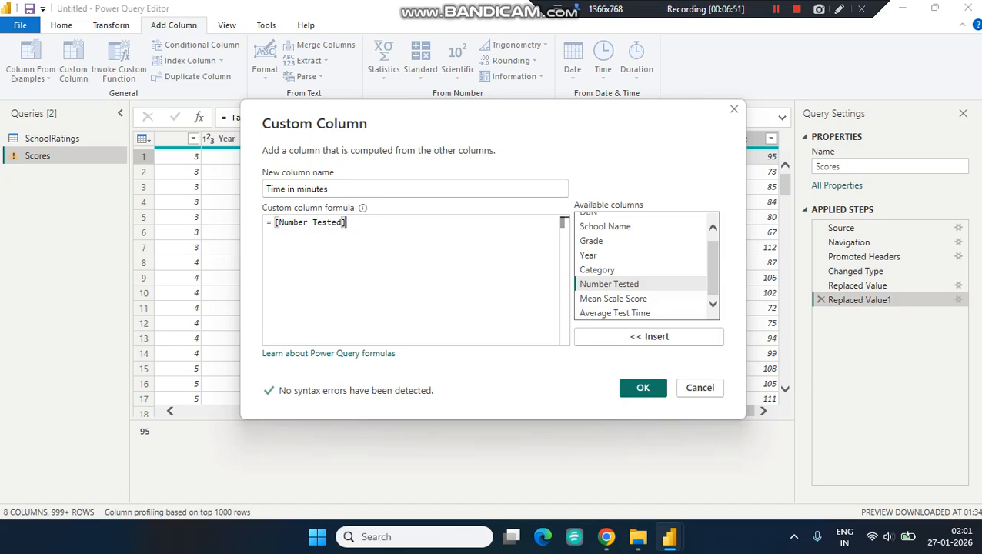
pyautogui.write('*')
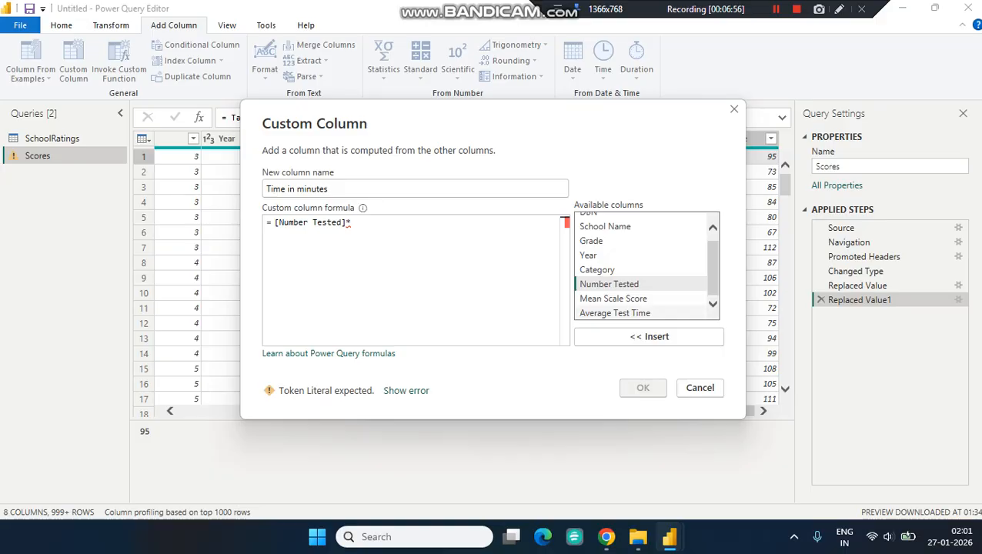
pyautogui.click(615, 313)
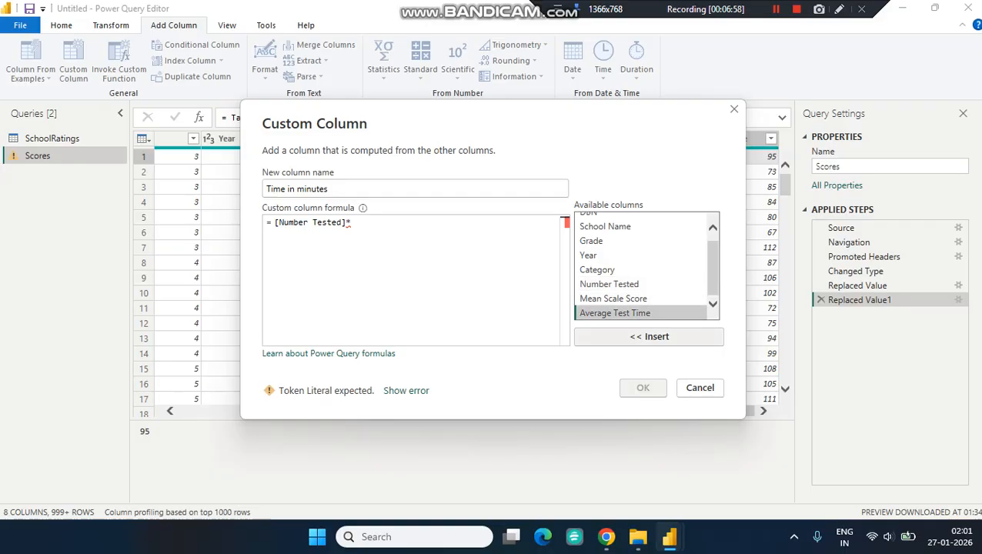
pyautogui.click(648, 337)
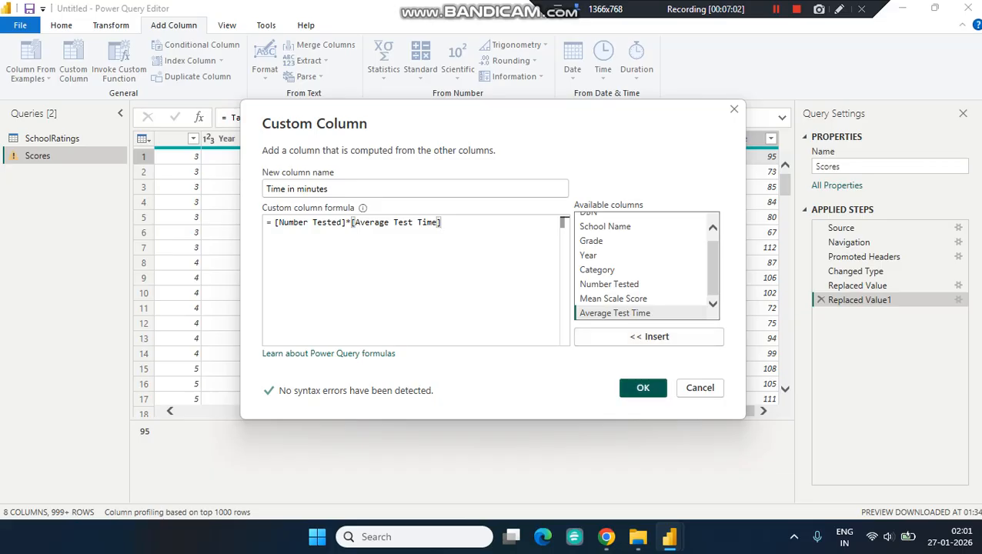
pyautogui.click(643, 387)
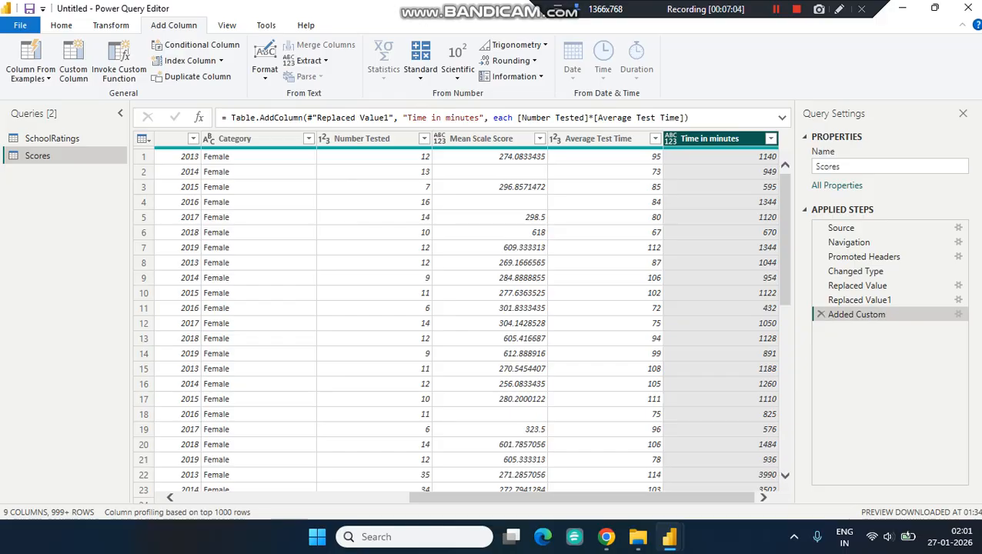
pyautogui.click(720, 157)
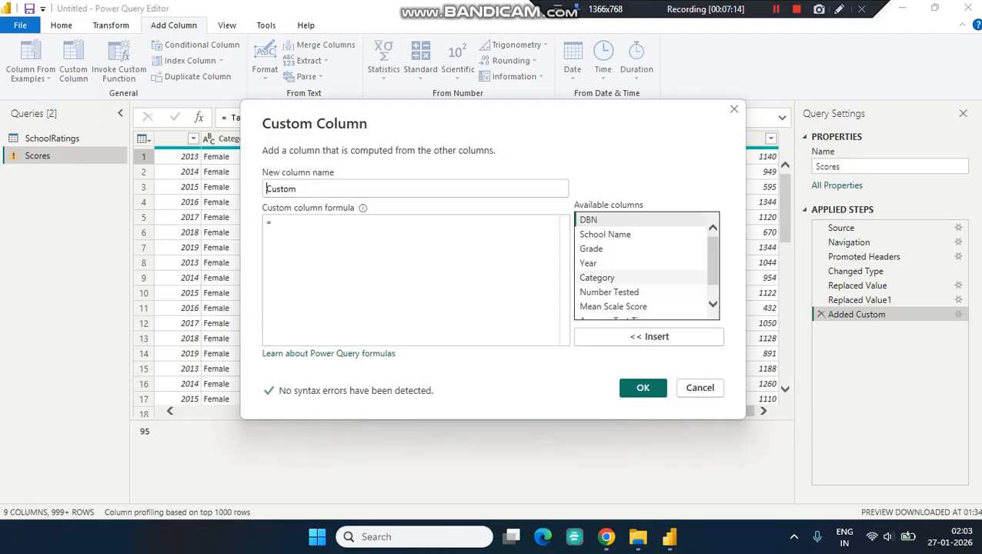
# Set the formula of a second custom column to [Time in minutes]/60.
pyautogui.scroll(-1, 643, 265)
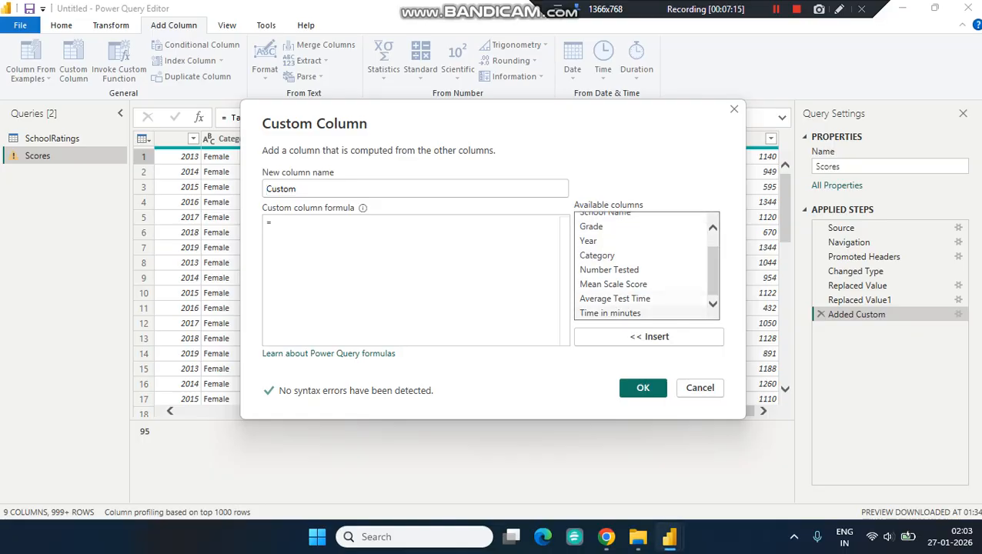
pyautogui.click(610, 313)
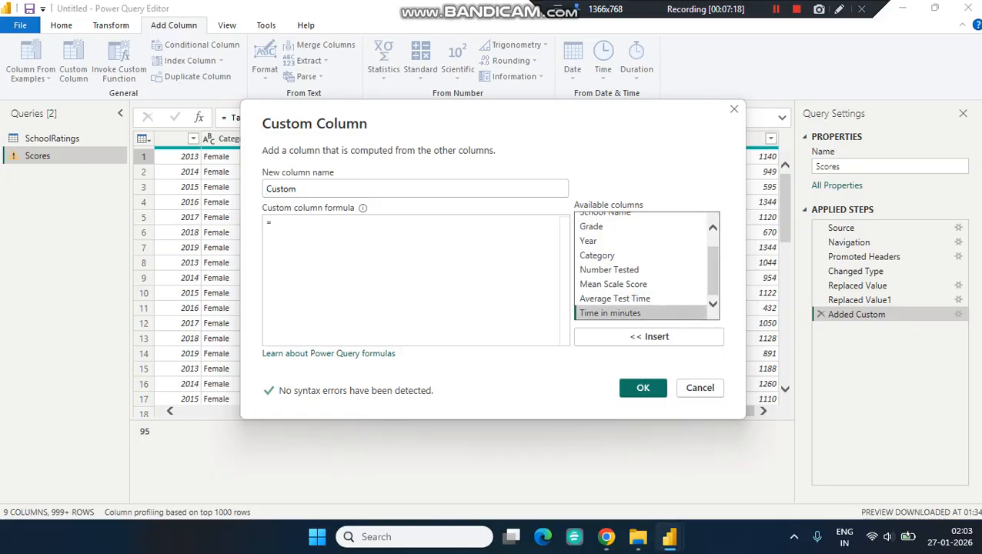
pyautogui.click(648, 336)
pyautogui.write('/')
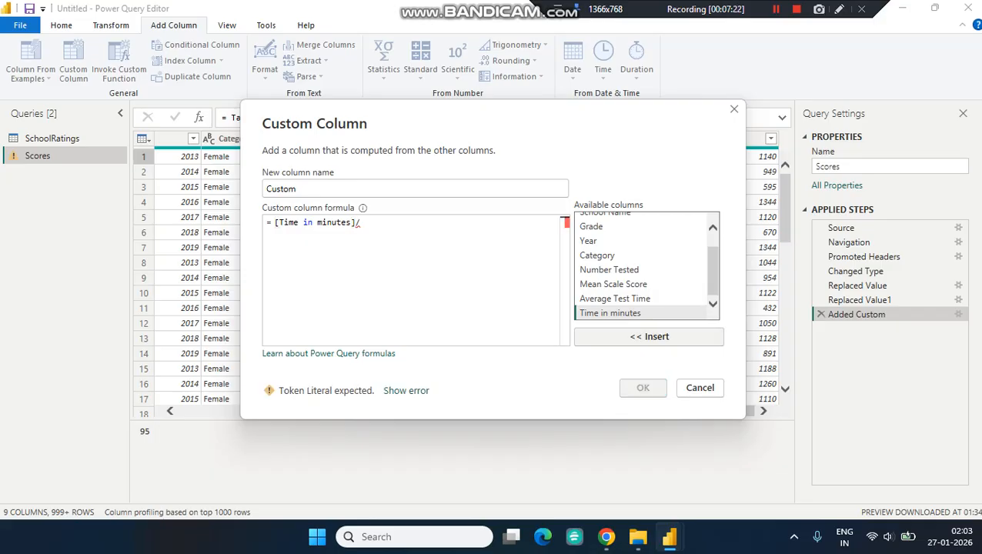
pyautogui.write('60')
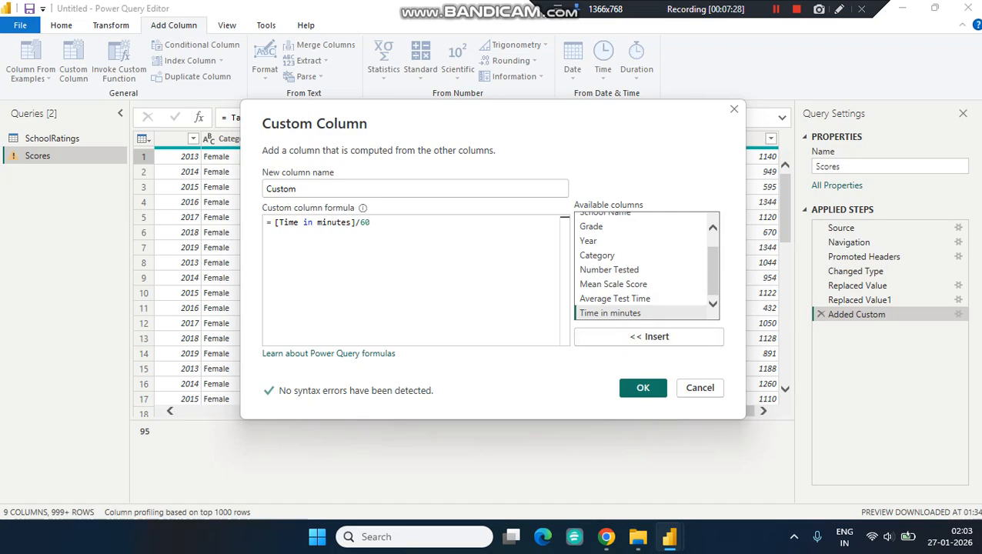
# Name the second custom column "Time Taken in Hours" and add it to the Scores query.
pyautogui.doubleClick(281, 188)
pyautogui.write('Time ')
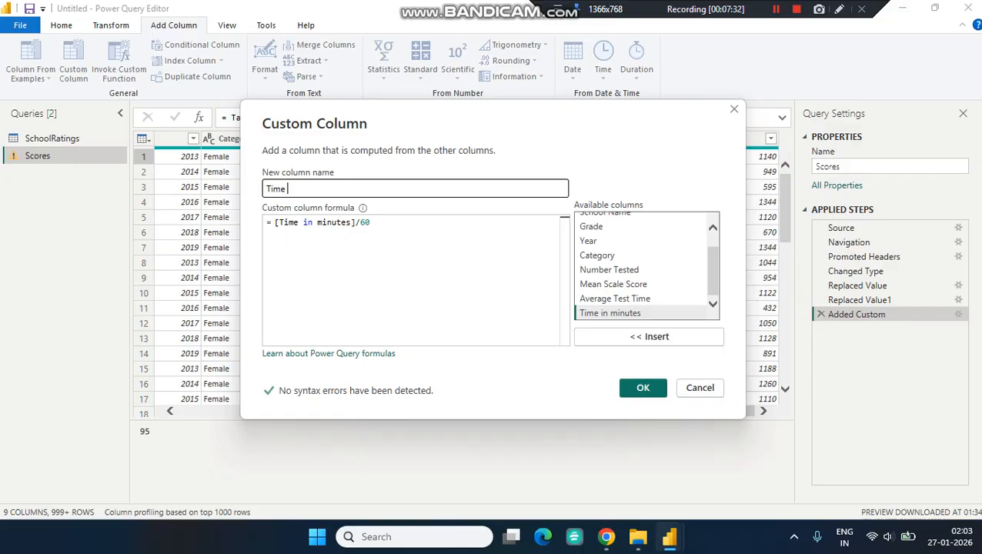
pyautogui.write('Taken in Hours')
pyautogui.press('Return')
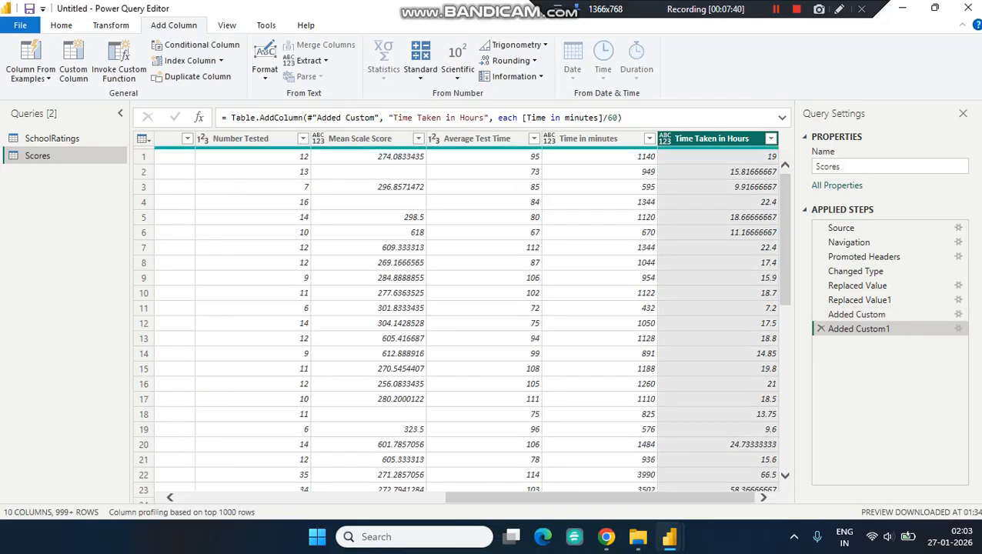
# Compare the first-row values of the Time Taken in Hours, Time in minutes, Average Test Time and Number Tested columns.
pyautogui.click(717, 157)
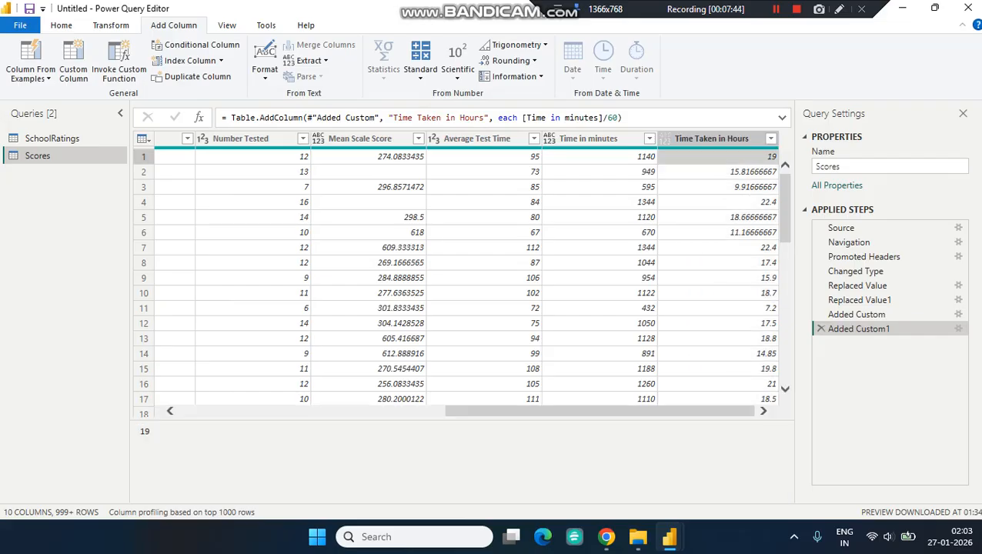
pyautogui.click(599, 157)
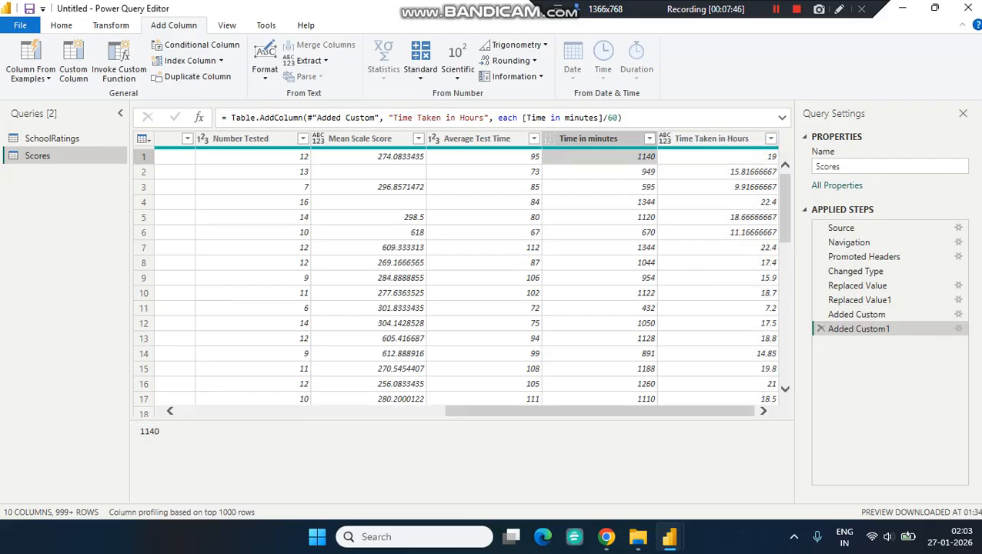
pyautogui.click(717, 157)
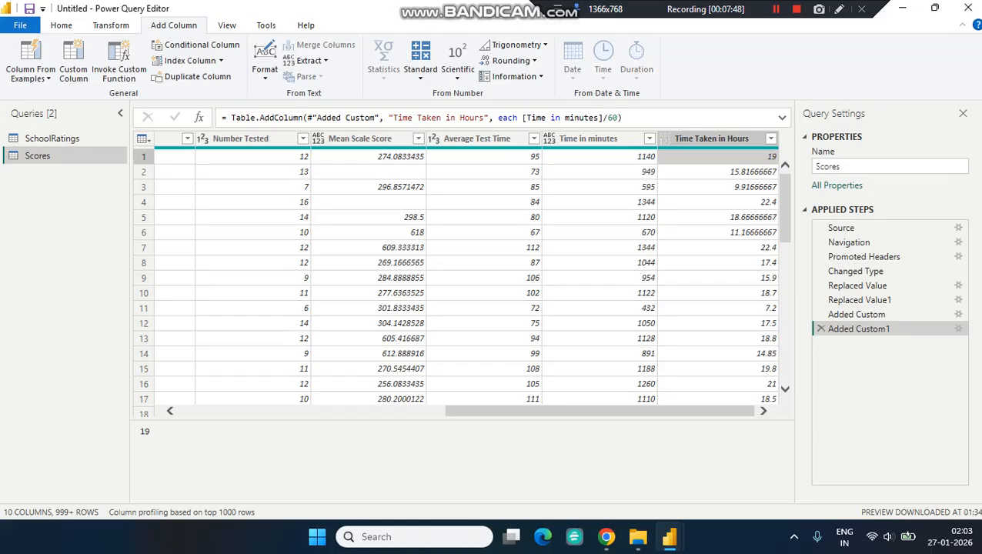
pyautogui.click(484, 157)
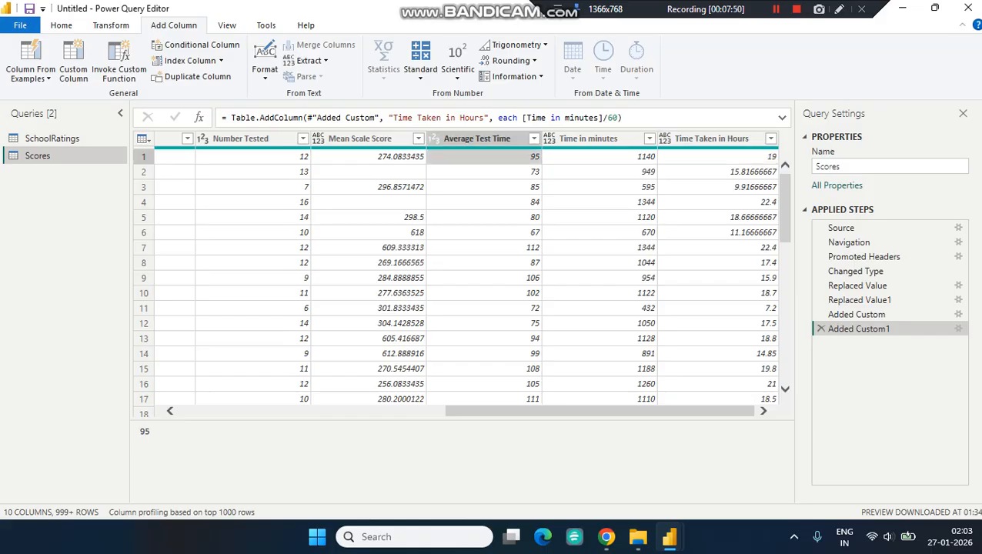
pyautogui.click(254, 157)
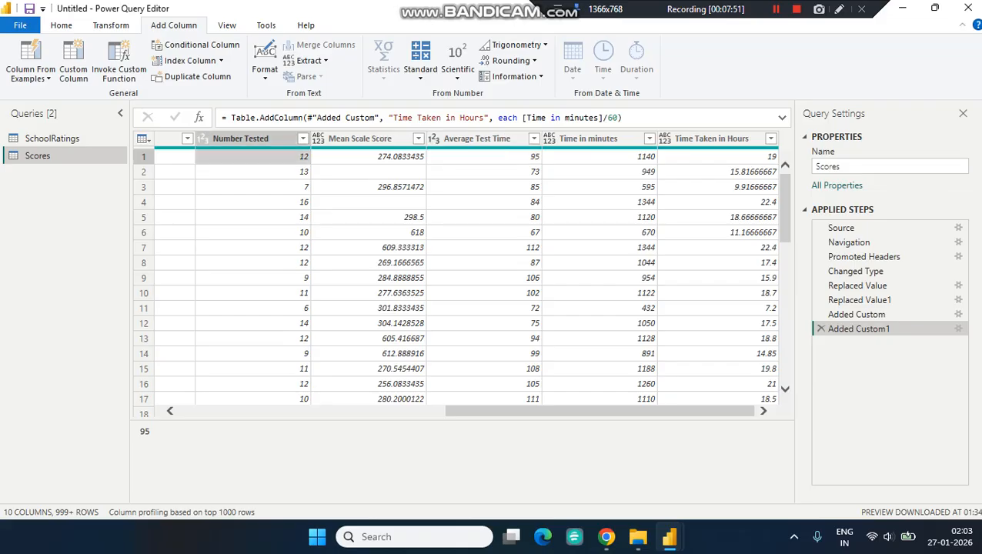
# View the first-row values of the Category and Grade columns in the Scores query.
pyautogui.moveTo(601, 410); pyautogui.dragTo(401, 410)
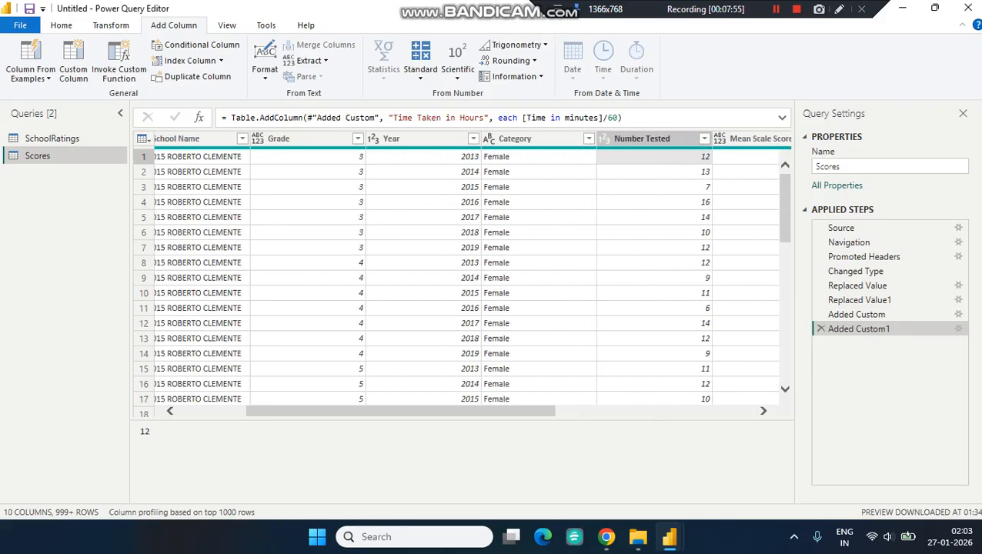
pyautogui.click(537, 157)
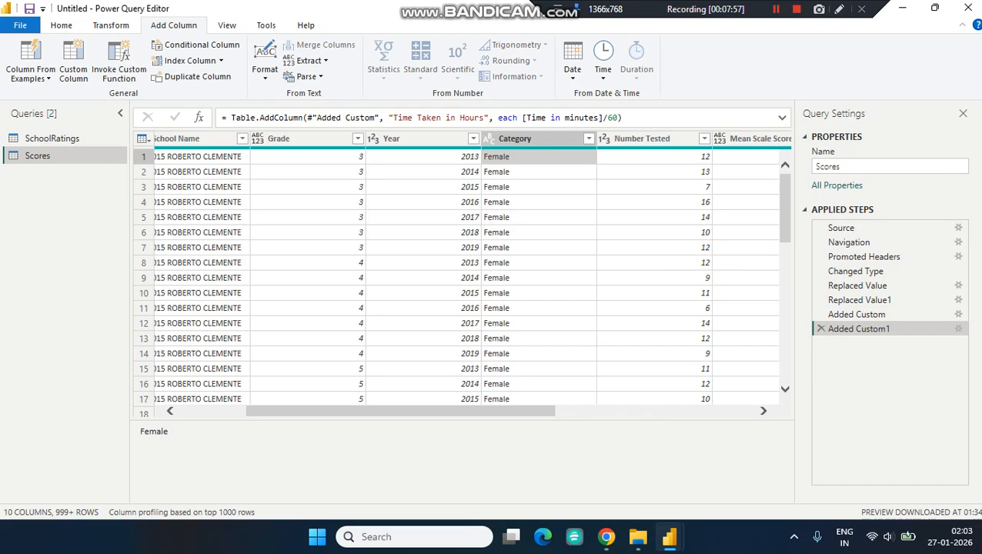
pyautogui.click(307, 157)
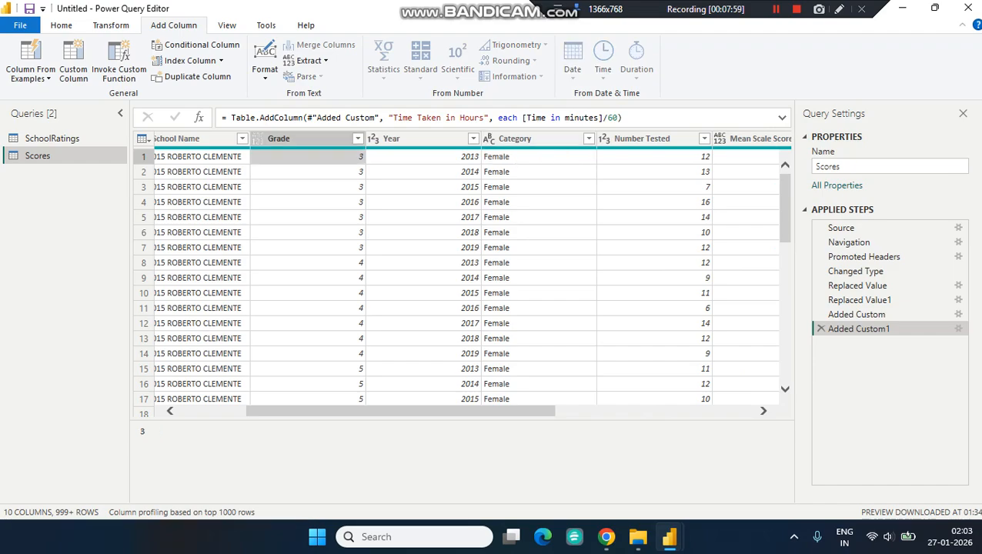
# Enable column quality, column profile and column distribution in the data preview of the Scores query.
pyautogui.moveTo(400, 411); pyautogui.dragTo(332, 411)
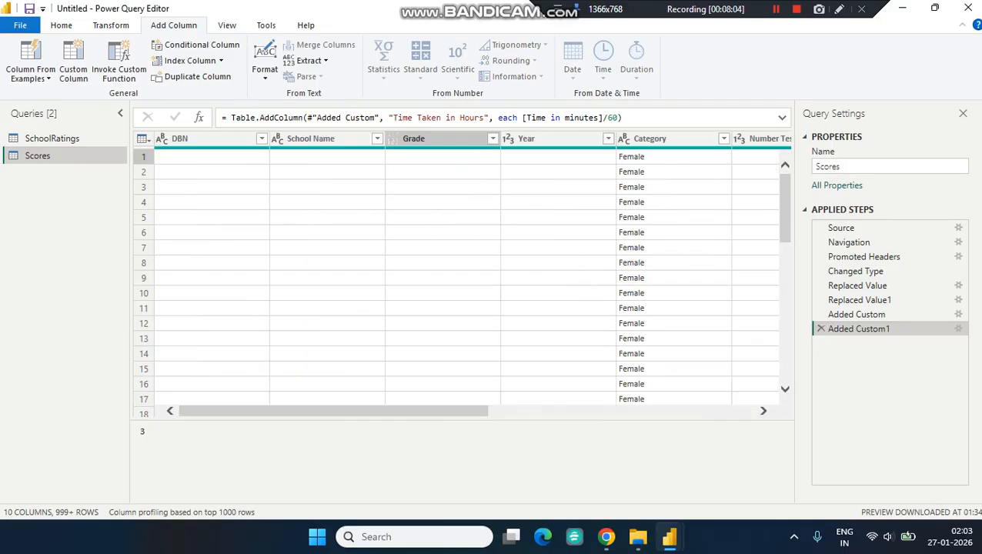
pyautogui.click(227, 26)
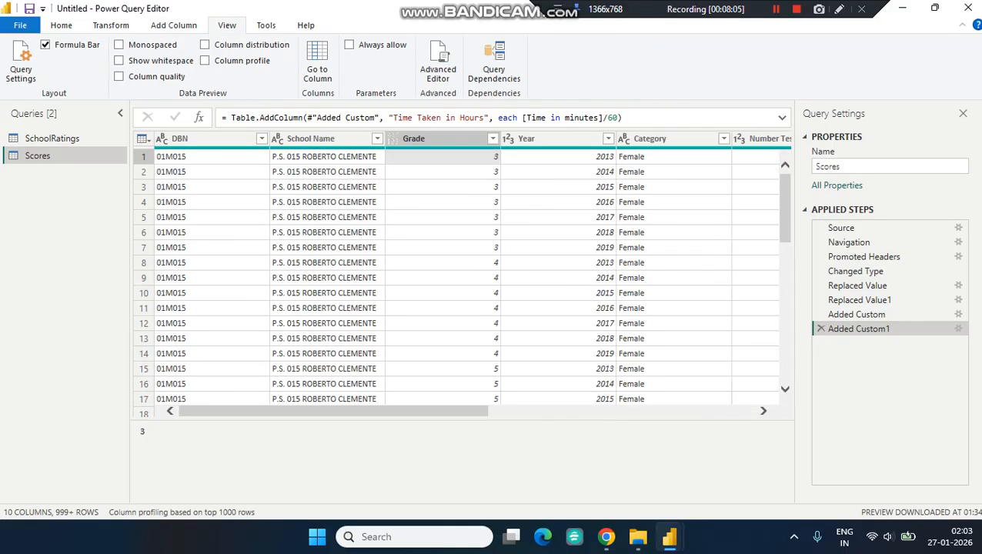
pyautogui.click(119, 76)
pyautogui.click(205, 60)
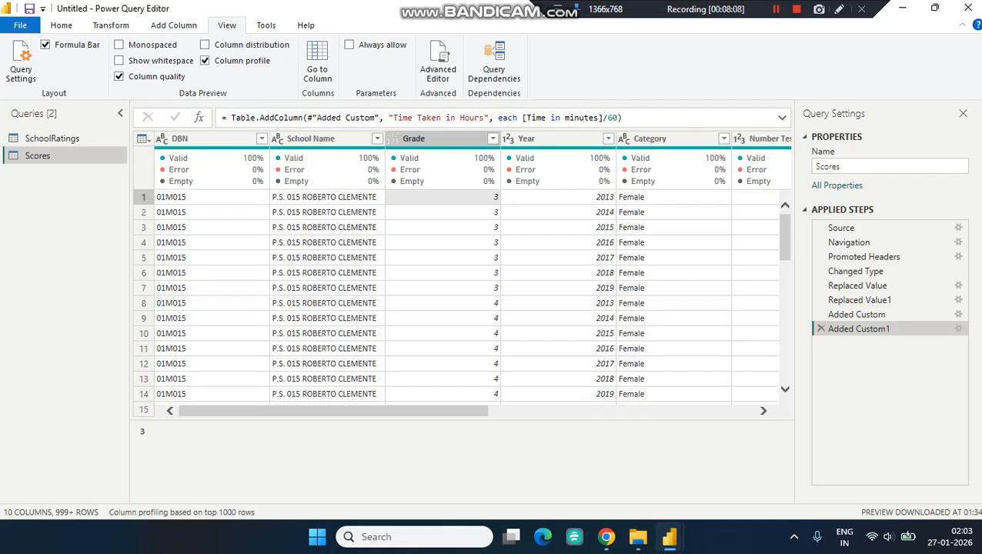
pyautogui.click(204, 44)
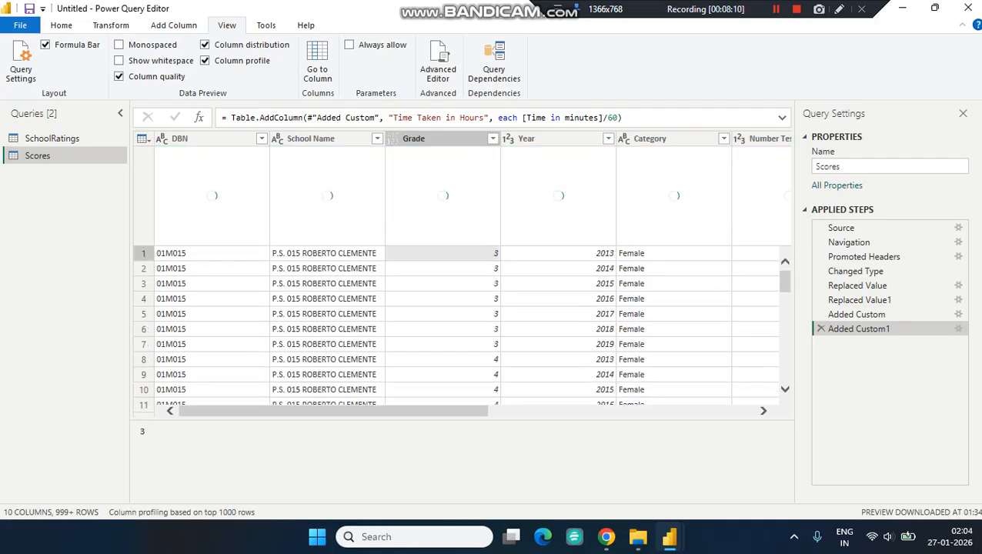